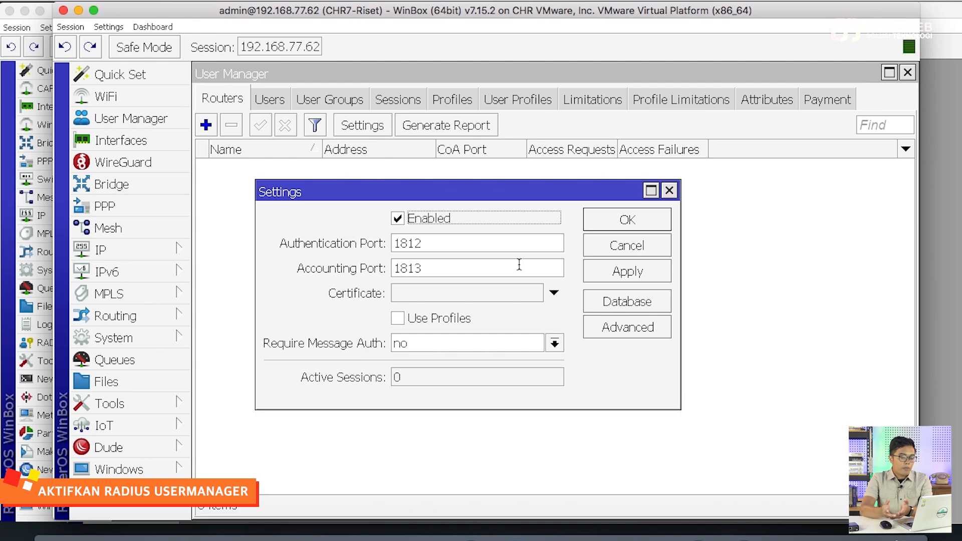
Confirm the User Manager RADIUS settings and start a new router entry named router1
left_click(604, 224)
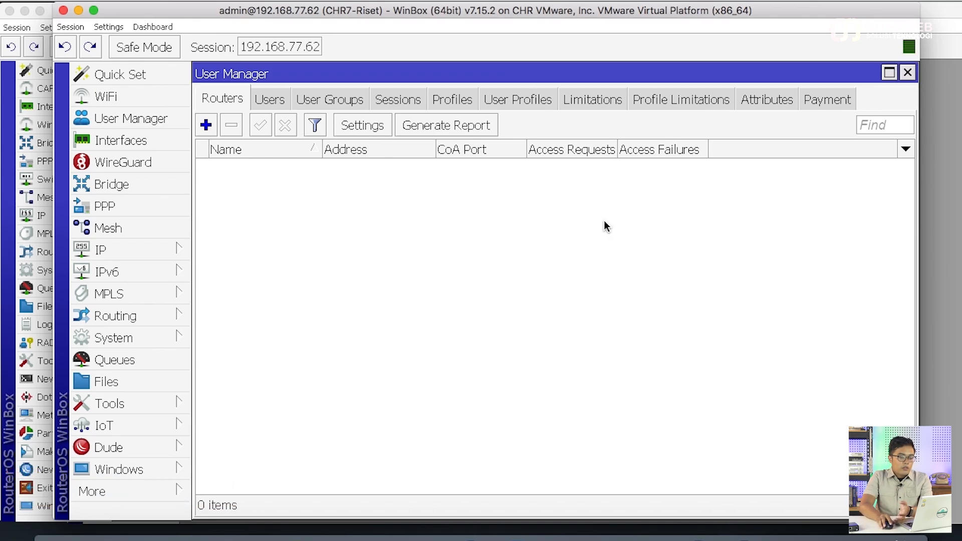
left_click(206, 126)
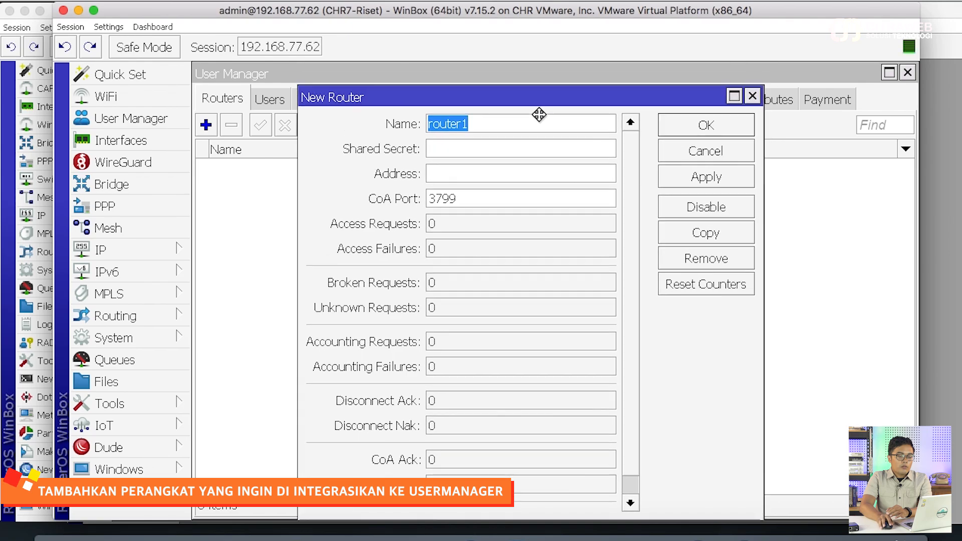
left_click_drag(539, 114, 507, 184)
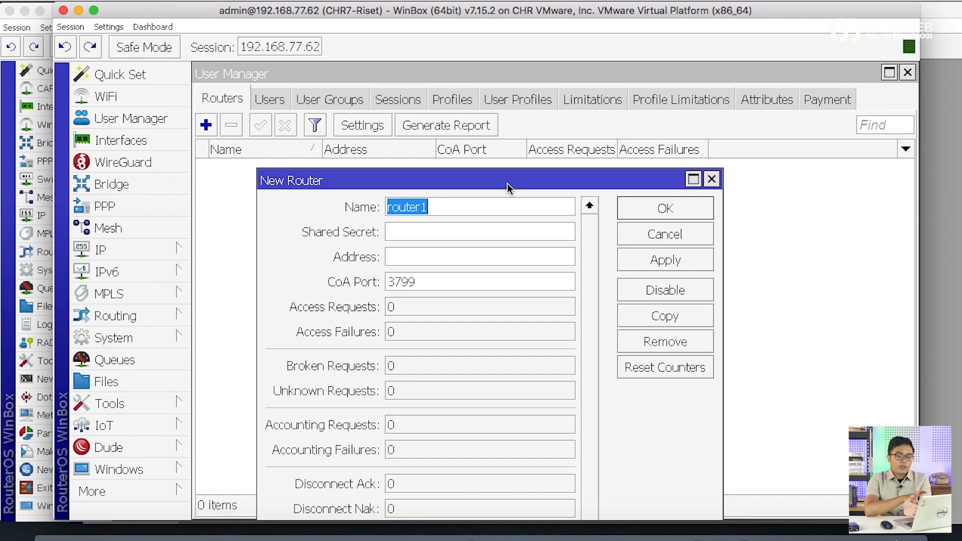
left_click(458, 231)
left_click(430, 259)
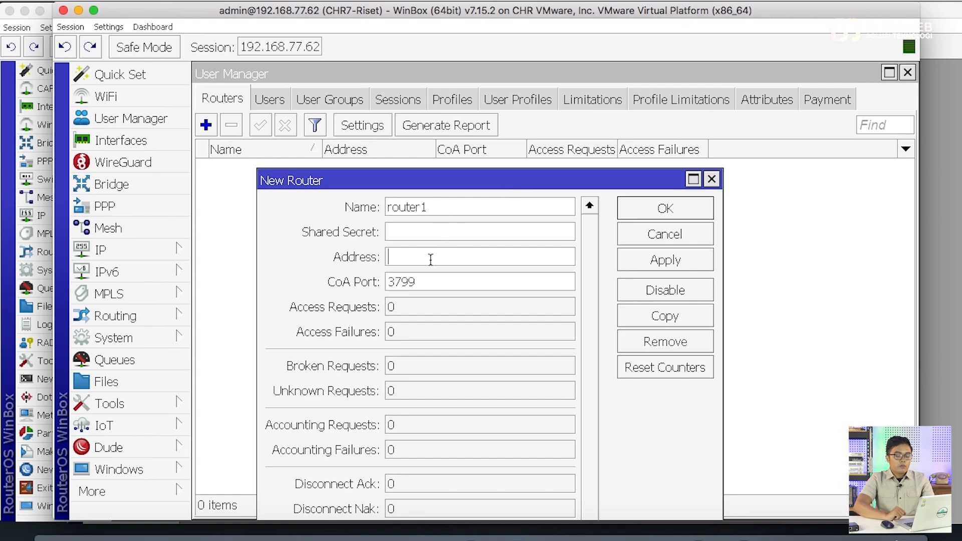
type("192.168.")
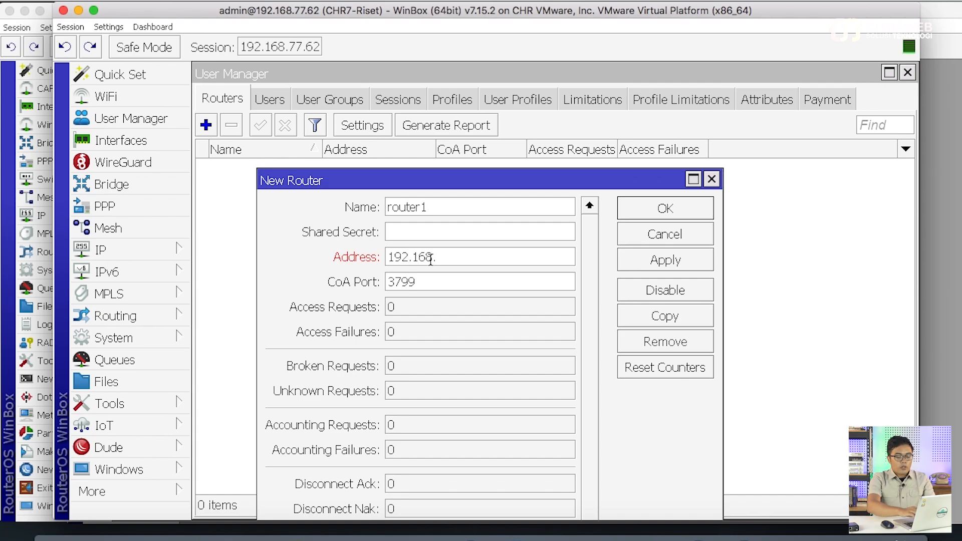
type("67")
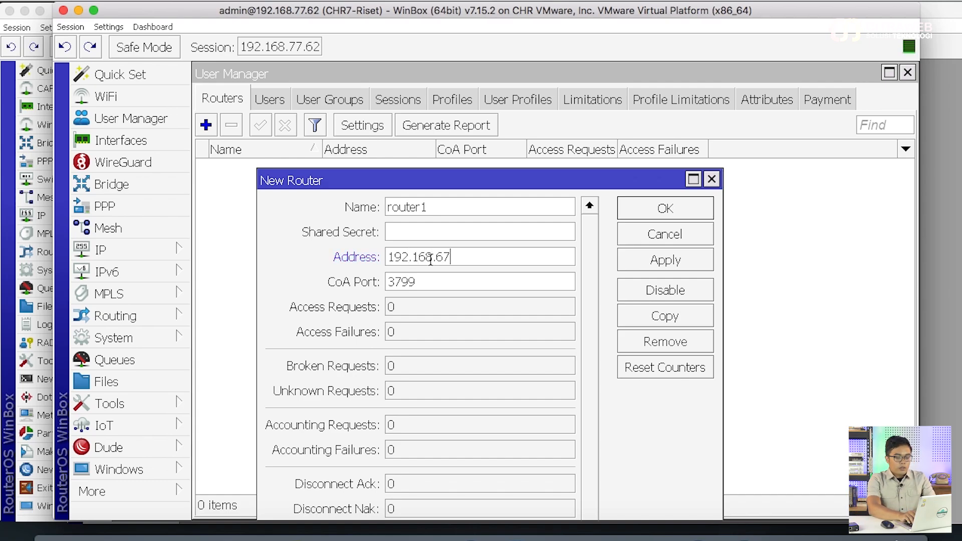
key("BackSpace")
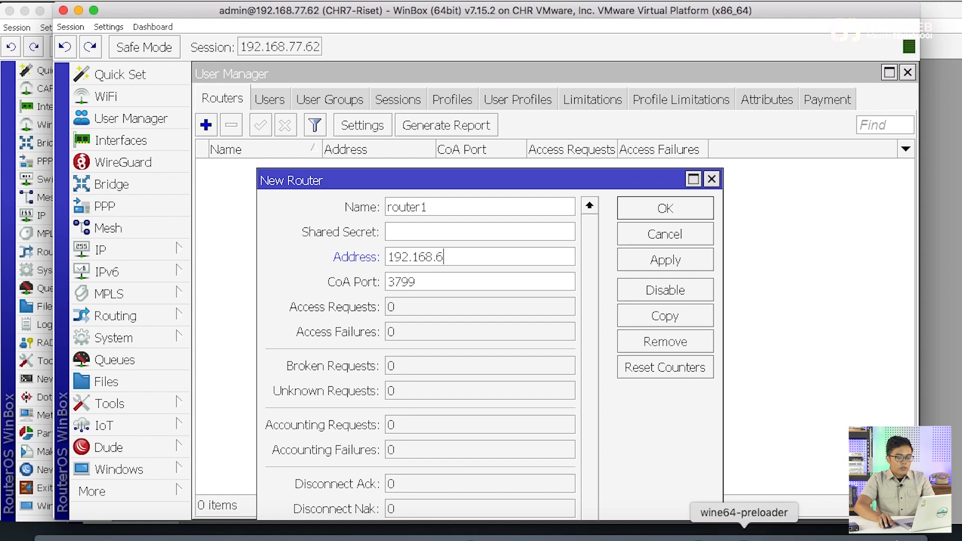
Give router1 address 192.168.75.106 and its shared secret, then save the entry
left_click(653, 532)
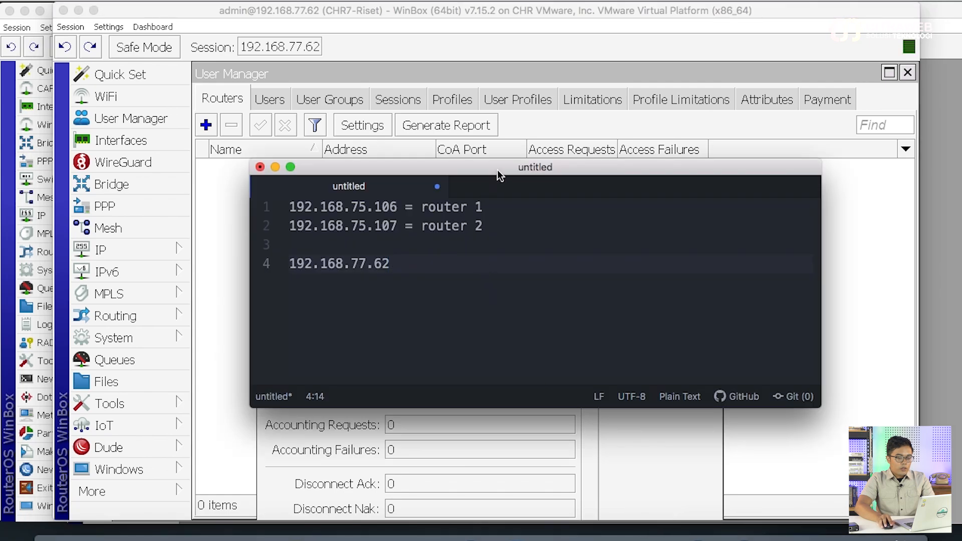
left_click_drag(500, 172, 756, 175)
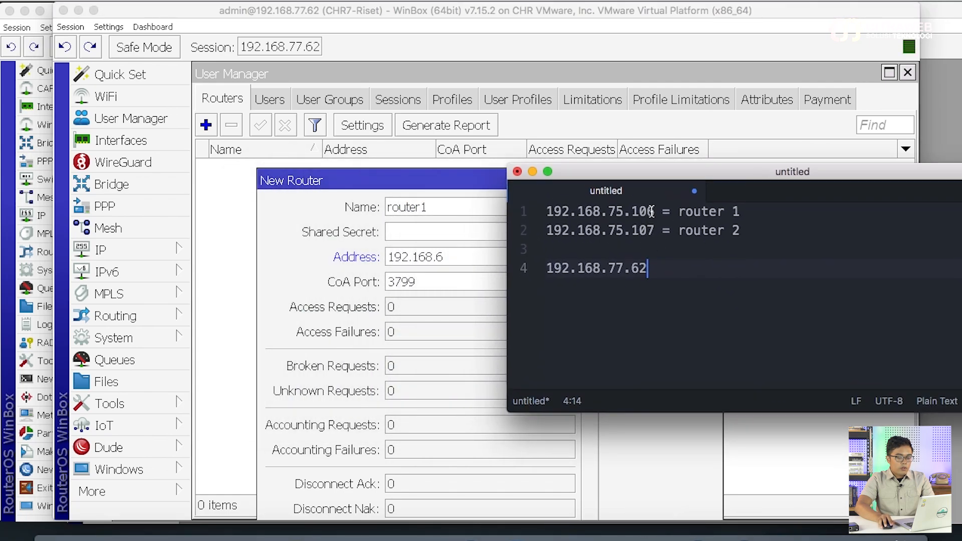
left_click(461, 257)
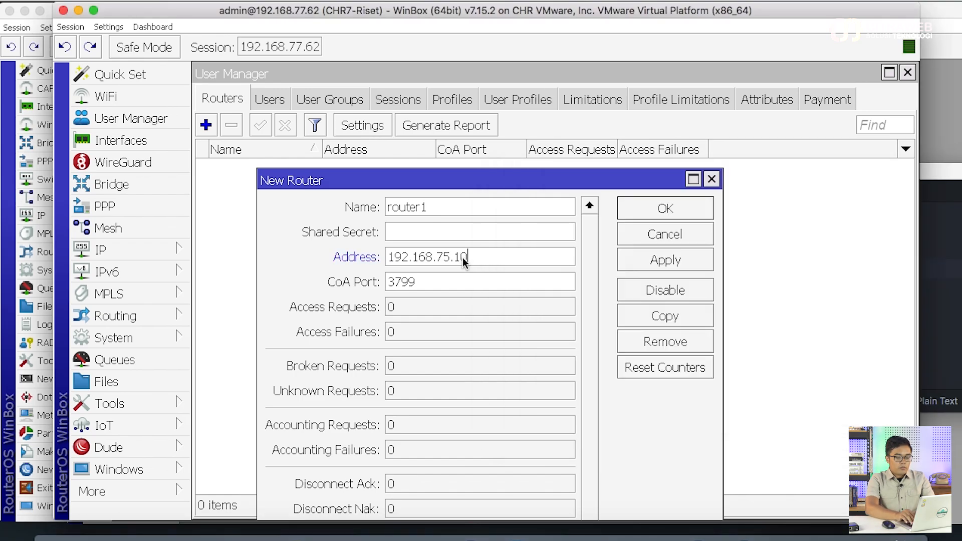
left_click(435, 232)
type("r")
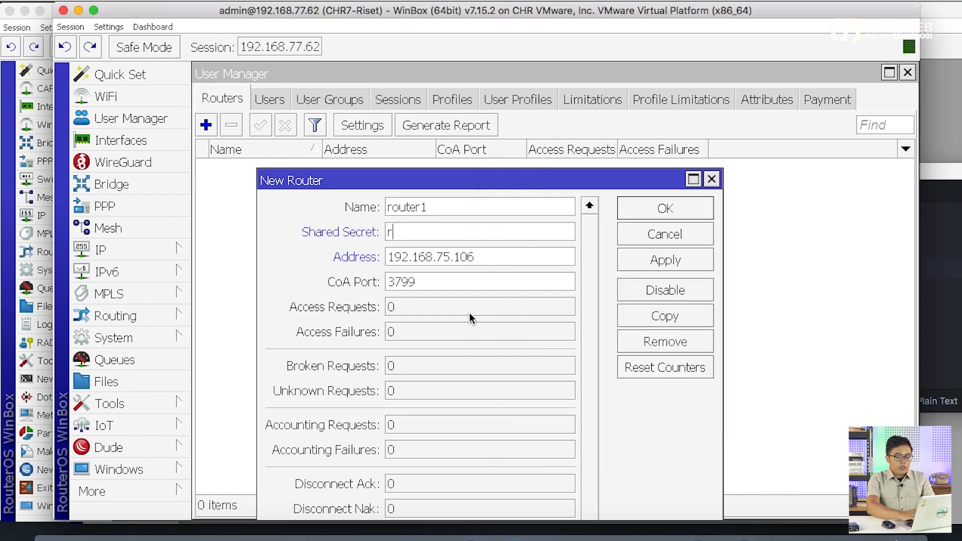
type("ahasia")
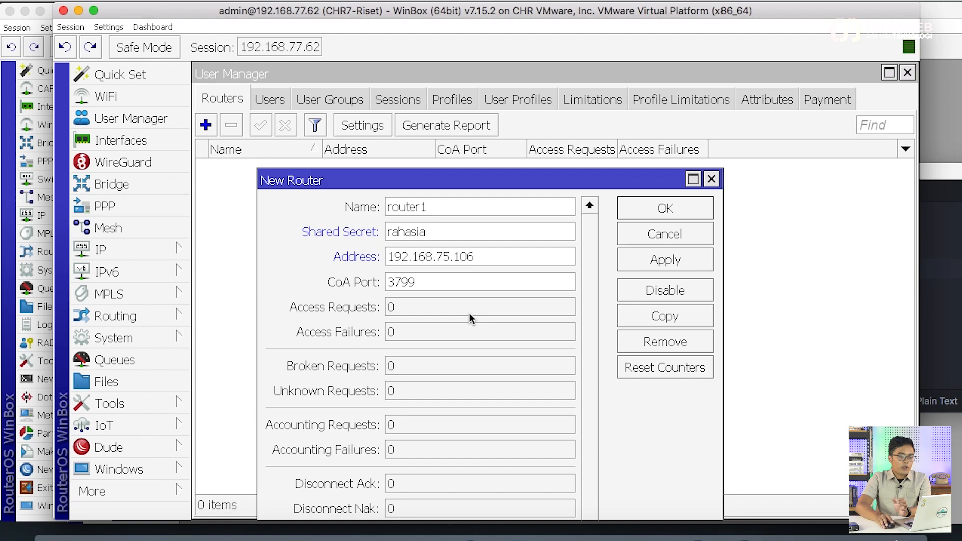
left_click(647, 261)
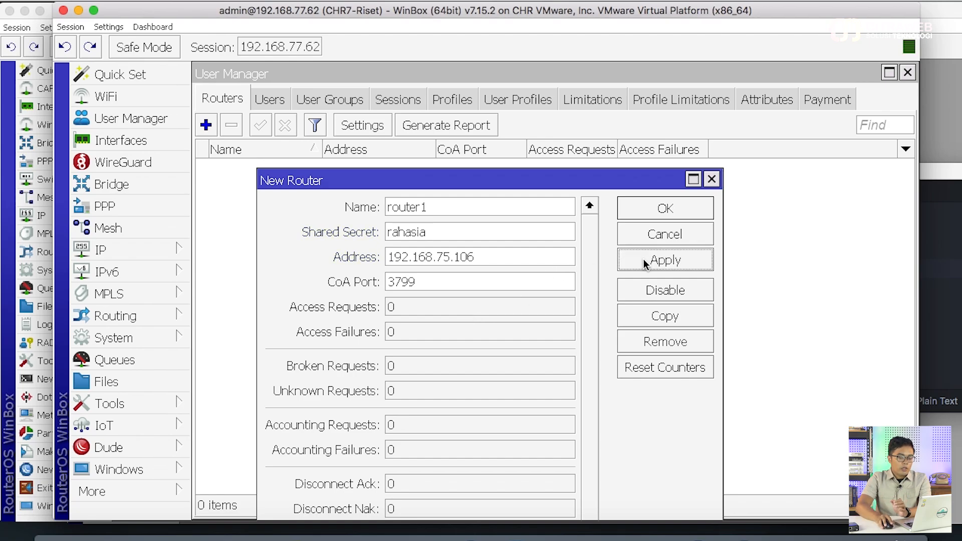
Copy router1 into router2 with address 192.168.75.107, save it, and close router1's details
left_click(664, 317)
left_click_drag(557, 73, 664, 132)
left_click(652, 211)
key("BackSpace")
type("75.107")
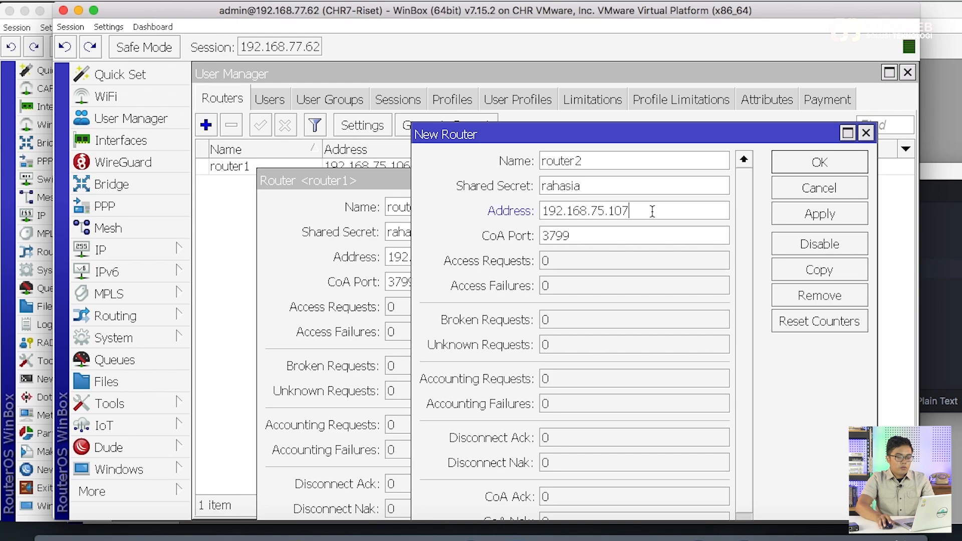
left_click(608, 161)
left_click(802, 163)
left_click(657, 210)
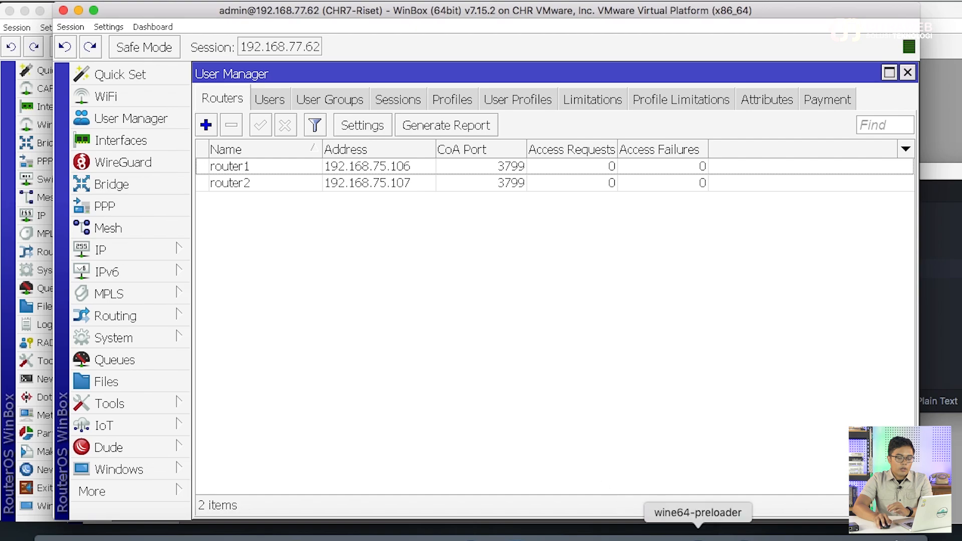
left_click(78, 10)
On Router-2, remove the old login RADIUS entry and start a new RADIUS server
left_click(411, 372)
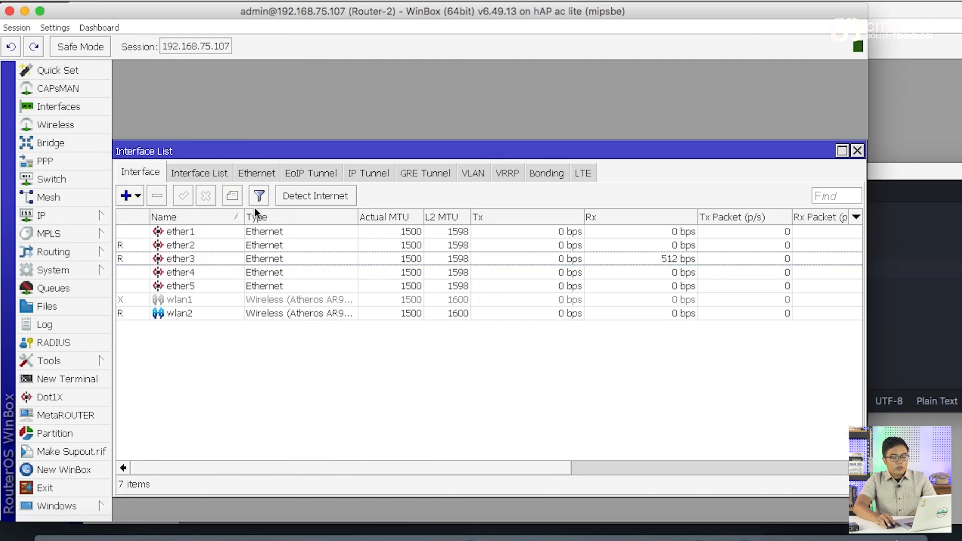
left_click(72, 344)
left_click(248, 200)
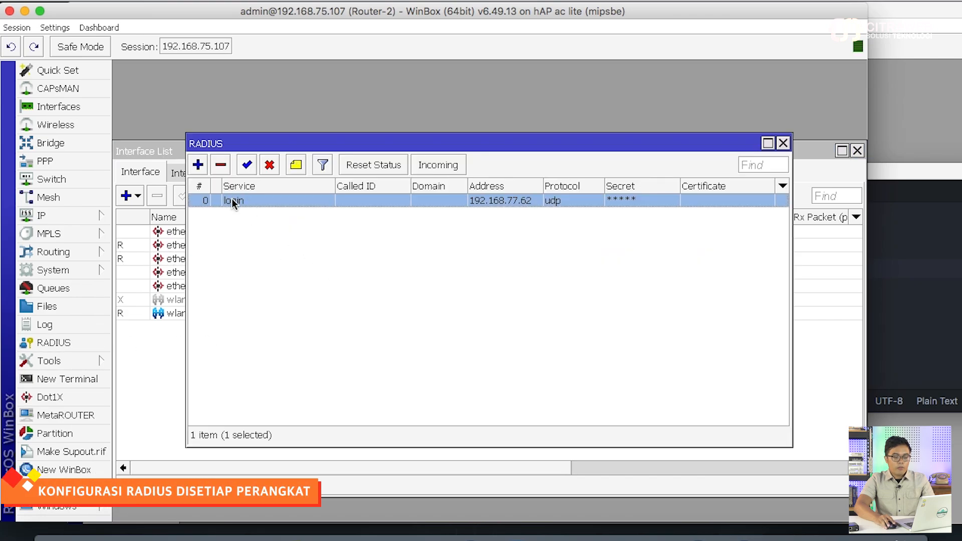
left_click(221, 165)
left_click(198, 165)
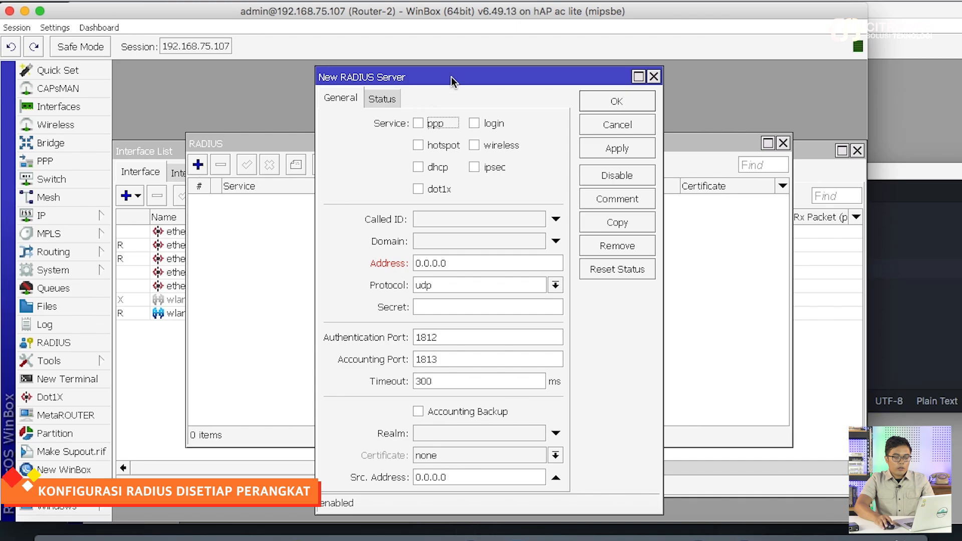
left_click_drag(440, 79, 370, 47)
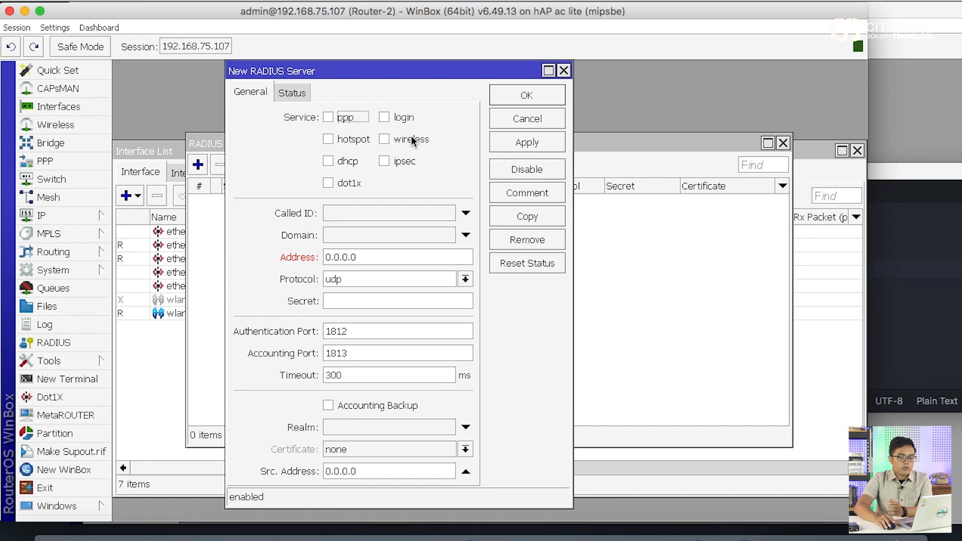
Set the new RADIUS server for login at 192.168.77.62 with its shared secret, and save it
left_click(402, 119)
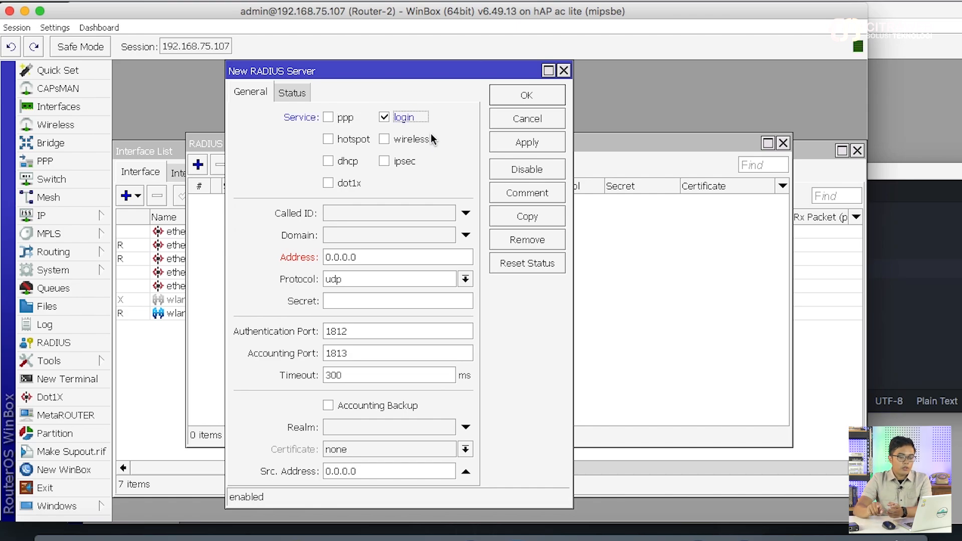
double_click(374, 252)
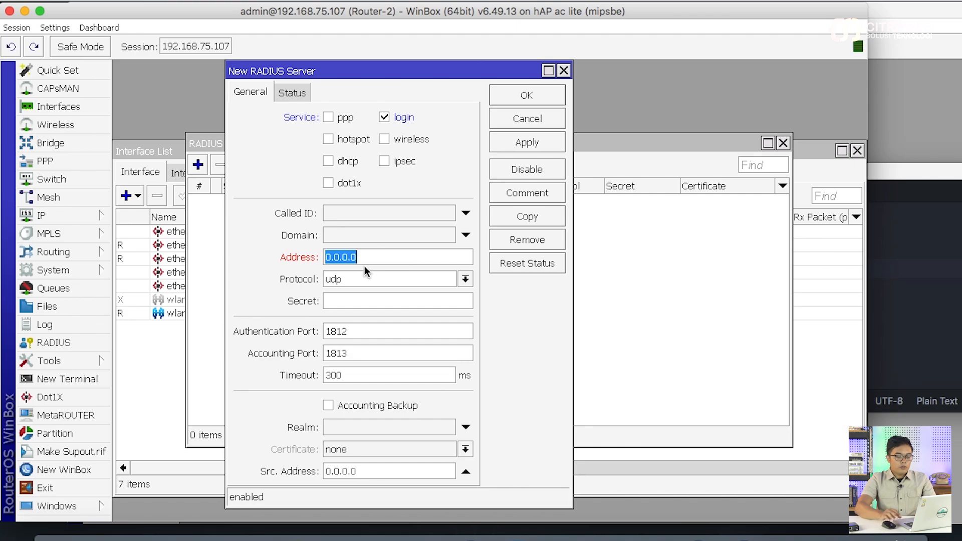
type("192.1")
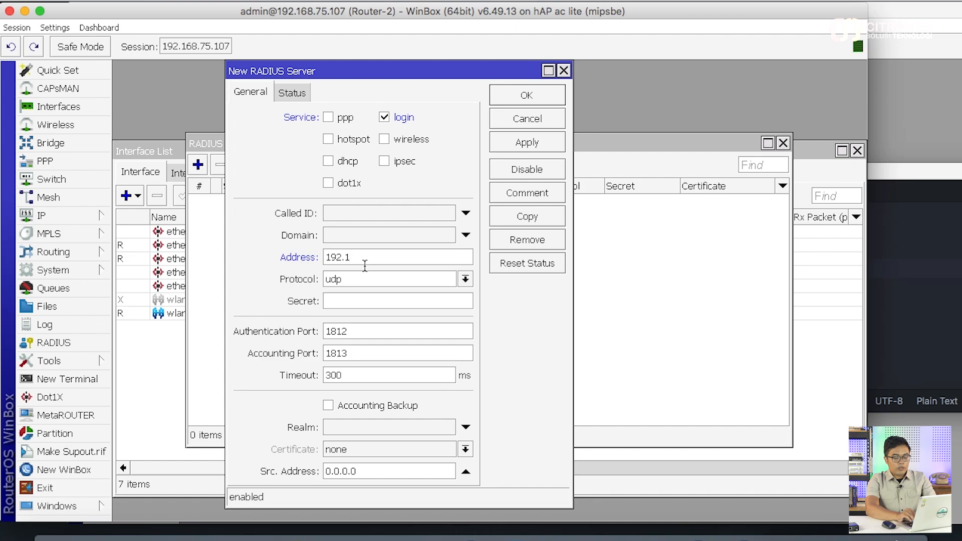
type("68")
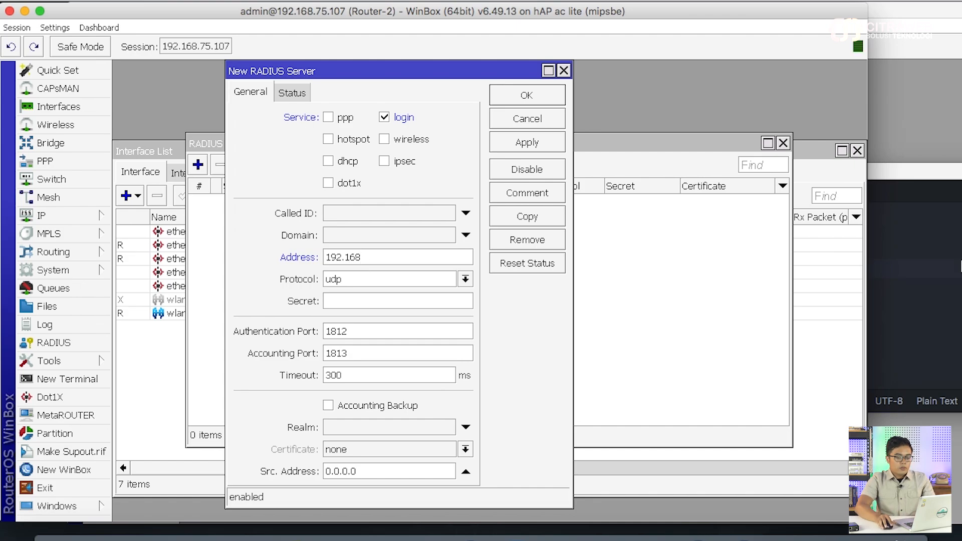
key("super+Tab")
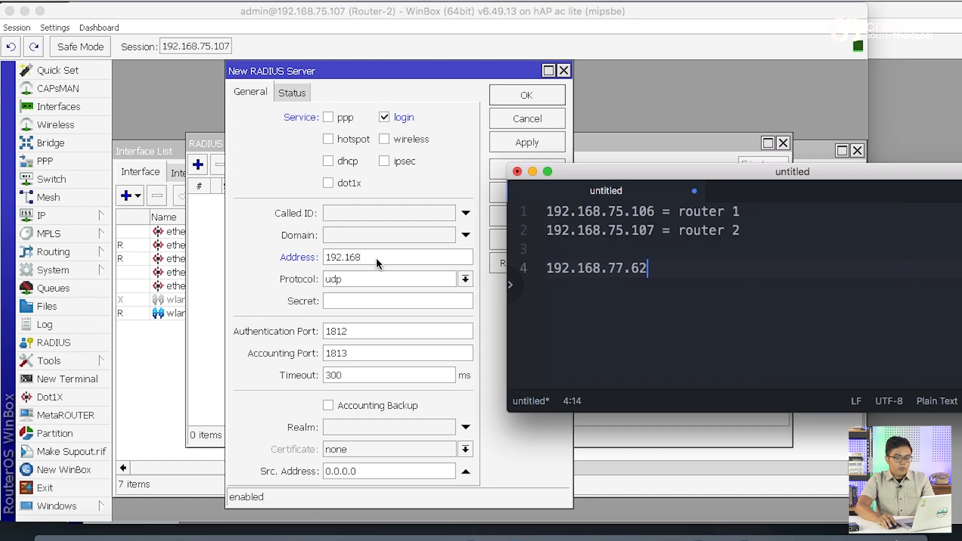
key("super+Tab")
type(".77")
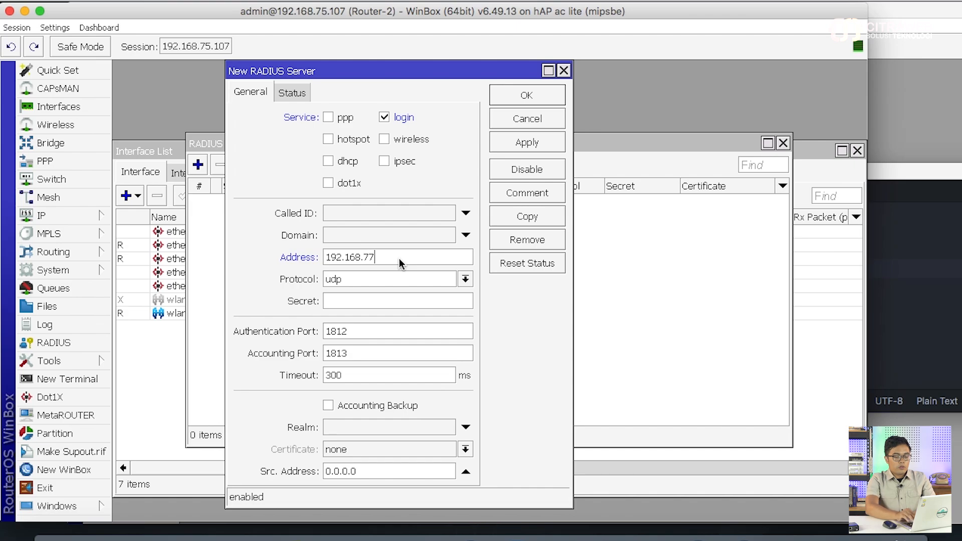
type(".62")
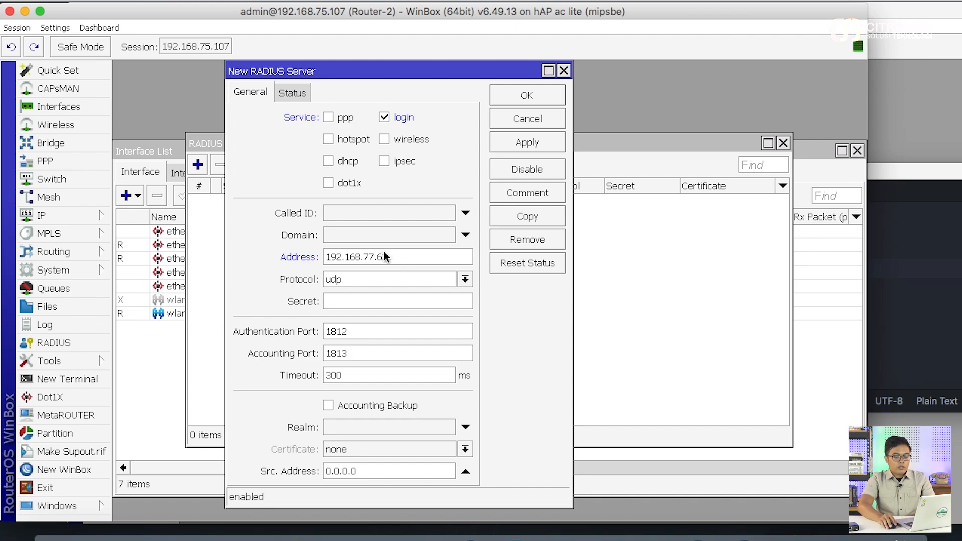
left_click(386, 302)
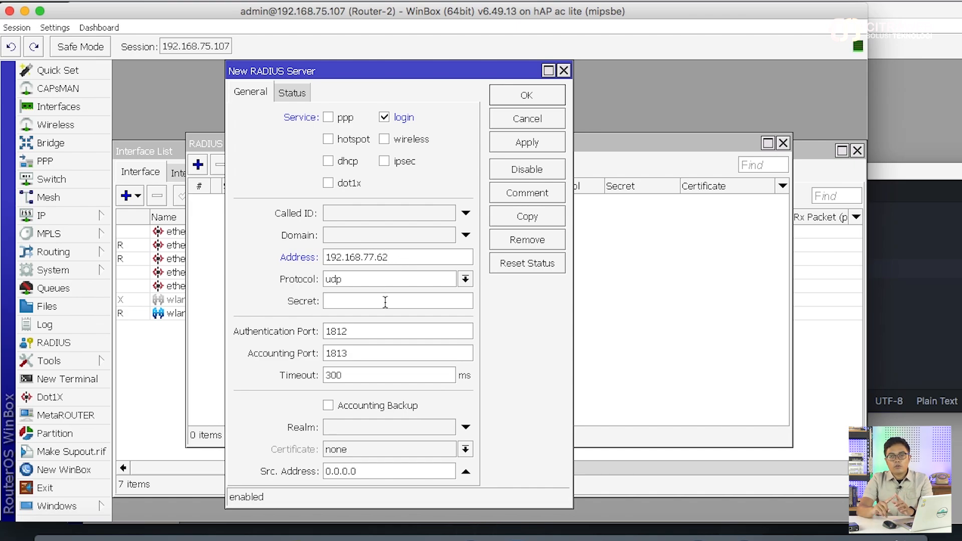
type("****")
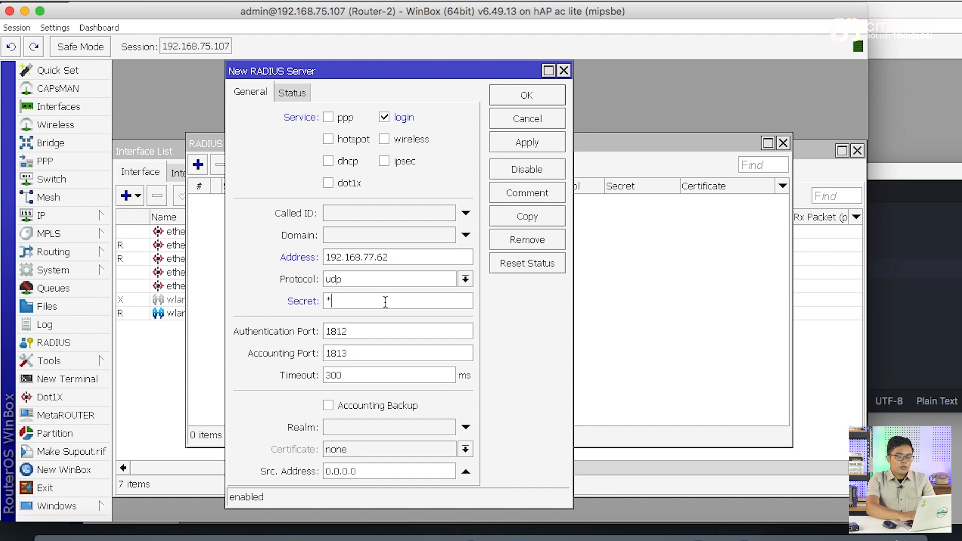
key("BackSpace")
key("BackSpace")
key("BackSpace")
key("BackSpace")
type("*******")
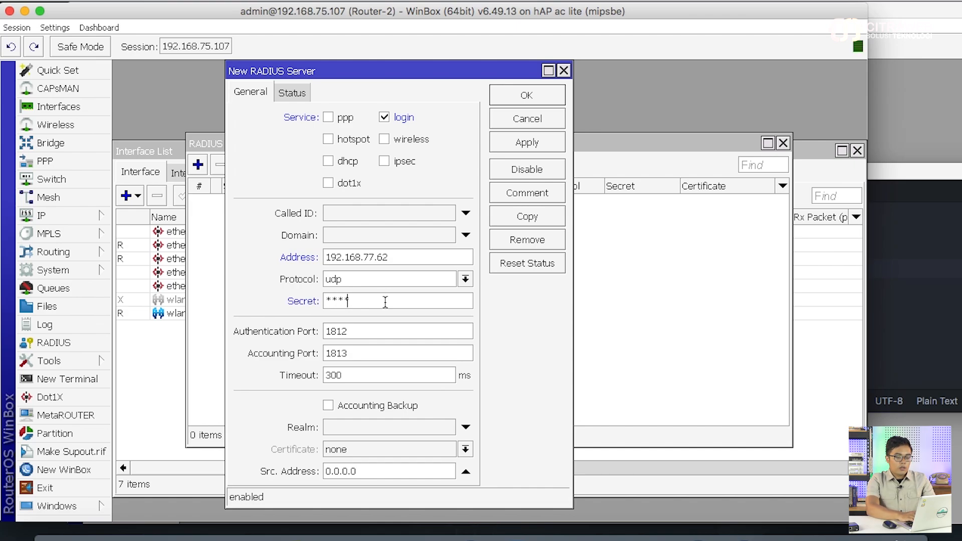
left_click(516, 146)
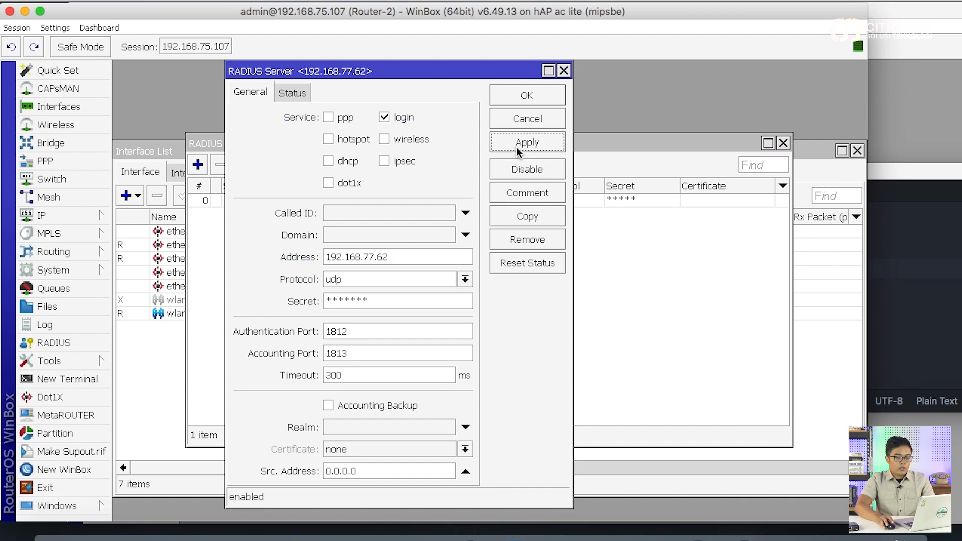
left_click(532, 96)
Bring Router-1's session forward and start a new RADIUS server entry
left_click(743, 524)
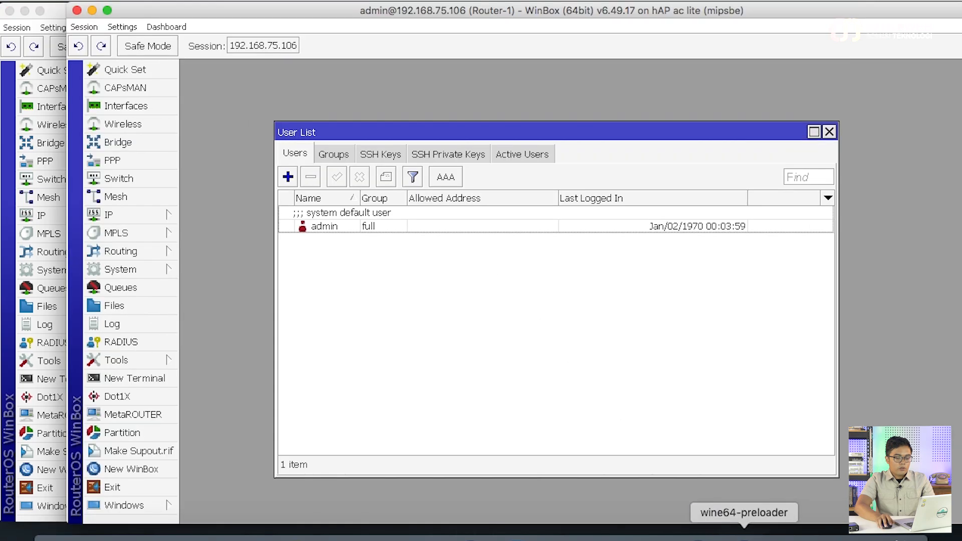
left_click(699, 529)
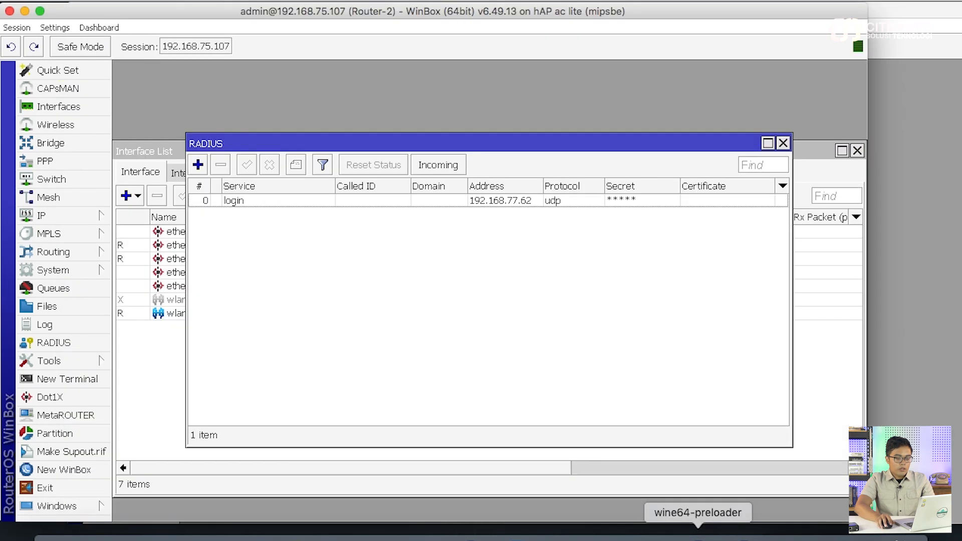
left_click(698, 530)
left_click_drag(549, 10, 683, 10)
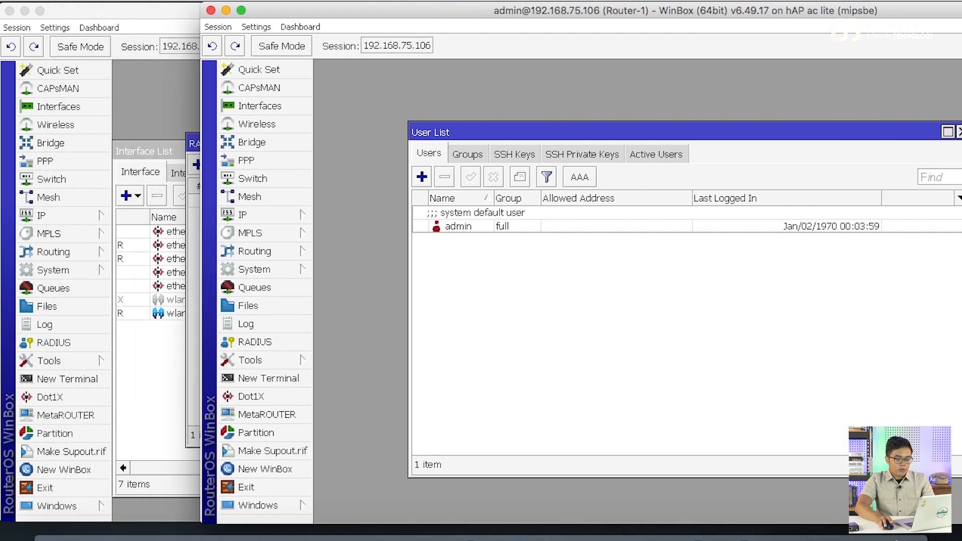
left_click(276, 341)
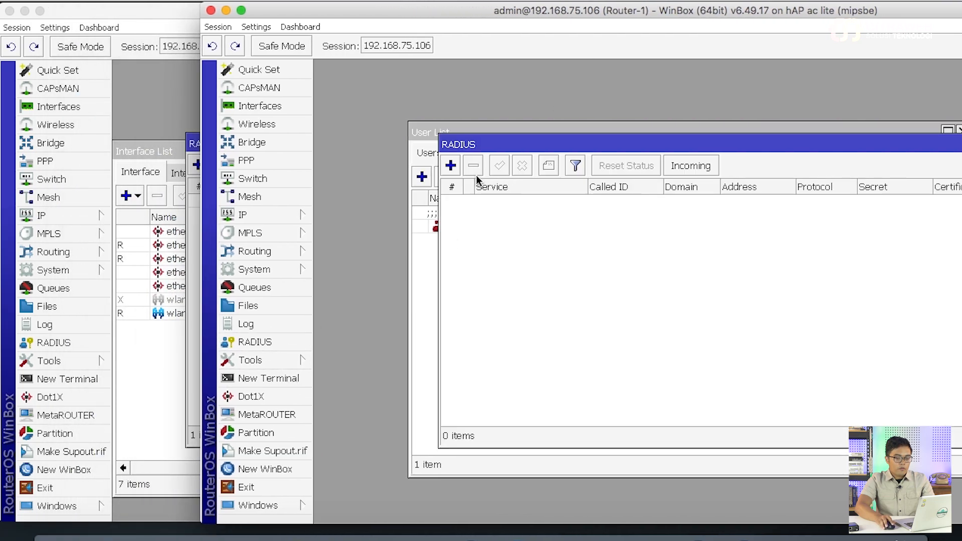
left_click(453, 166)
Enable login service at address 192.168.77.62 with its secret, and unhide passwords
double_click(706, 262)
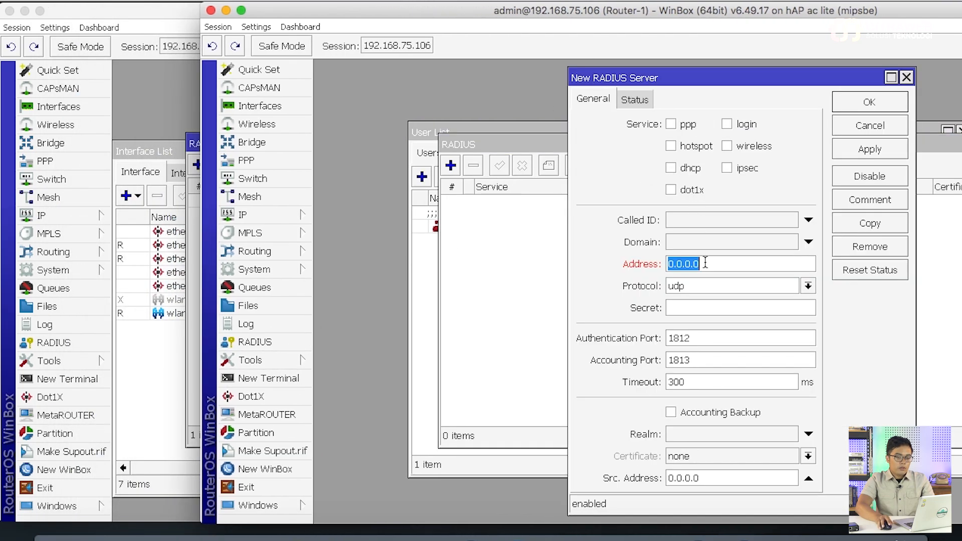
left_click(750, 124)
double_click(722, 259)
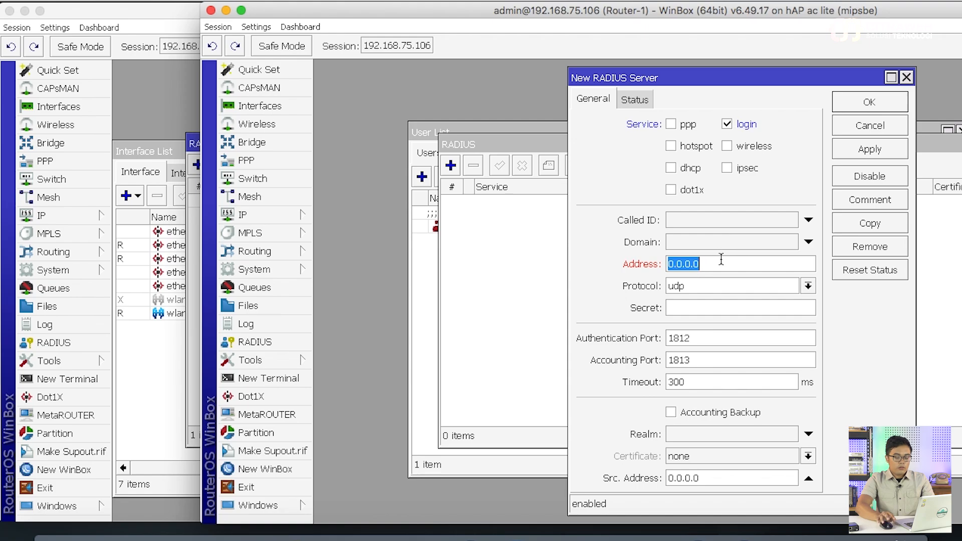
type("192.168.")
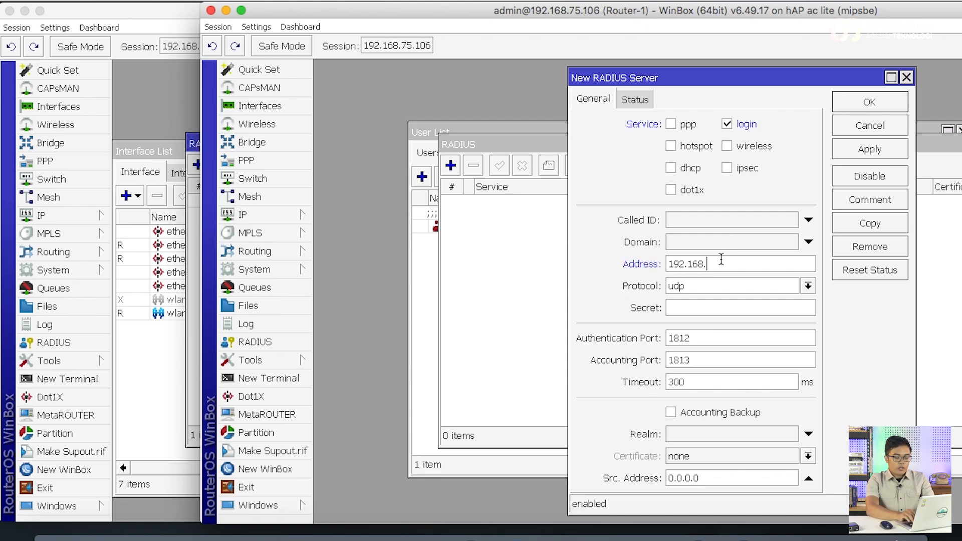
type("77.62")
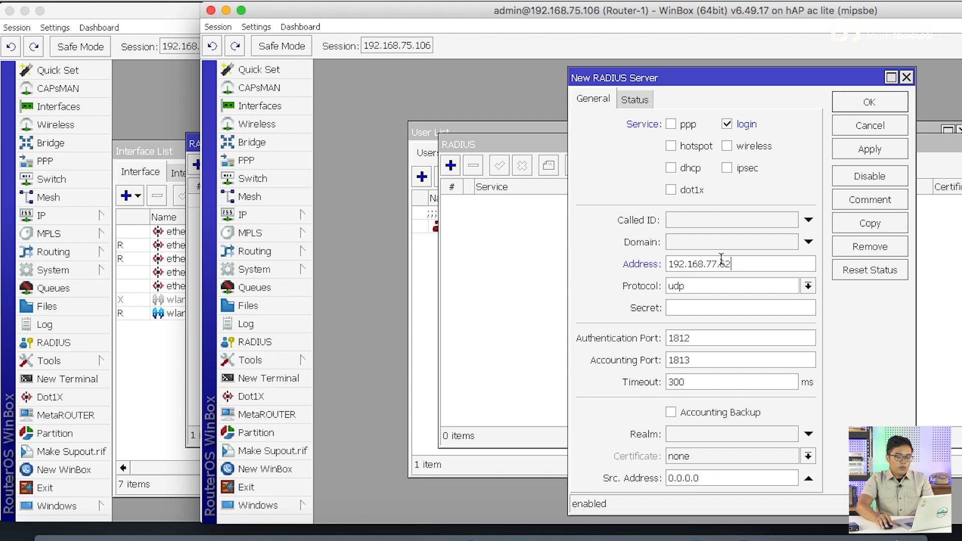
left_click(723, 309)
type("*******")
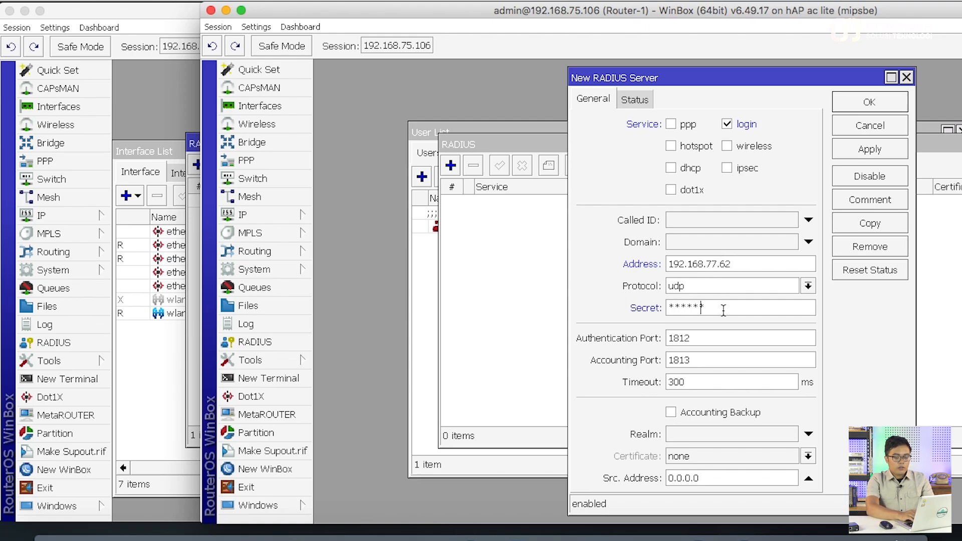
left_click(256, 27)
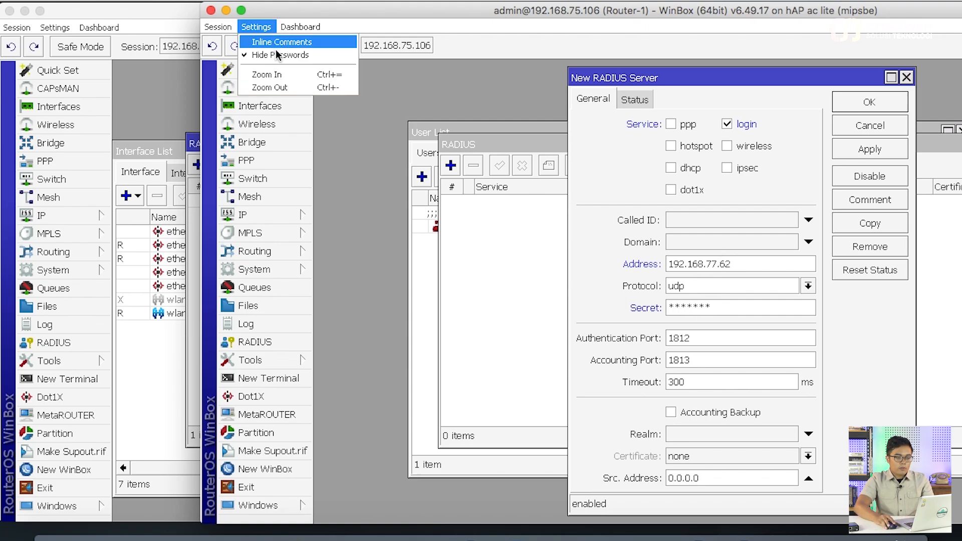
left_click(281, 54)
Save the RADIUS server and close both the server settings and the RADIUS list
left_click(846, 151)
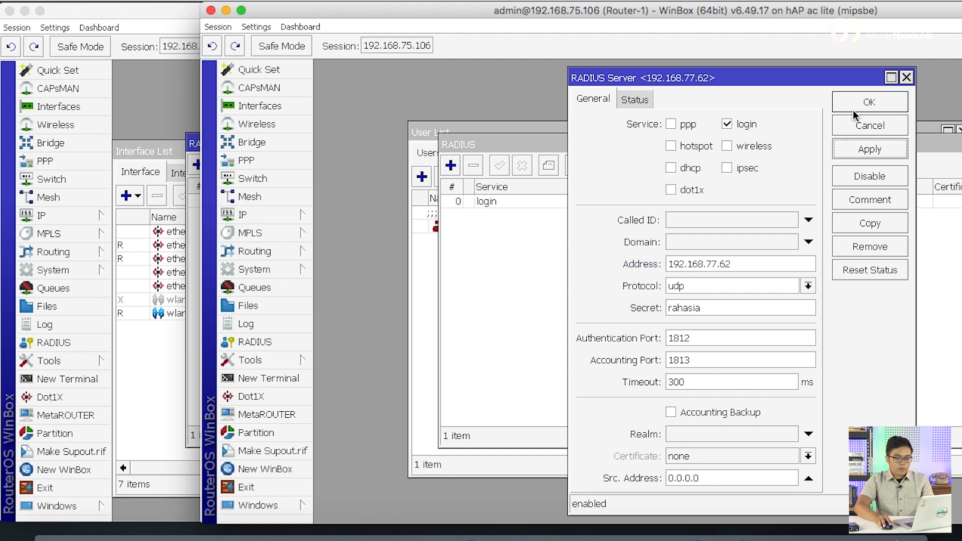
left_click(869, 102)
left_click_drag(892, 144, 822, 151)
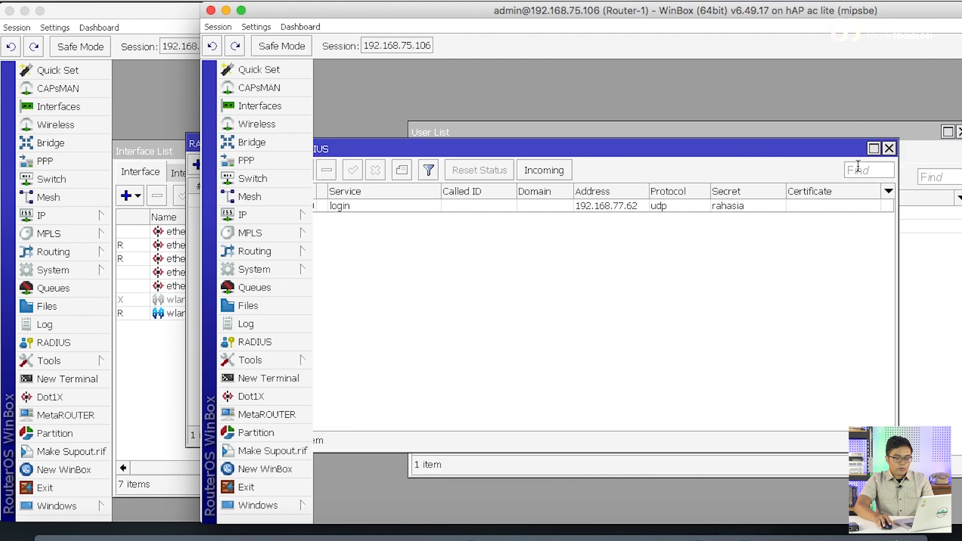
left_click(890, 148)
left_click_drag(885, 131, 816, 135)
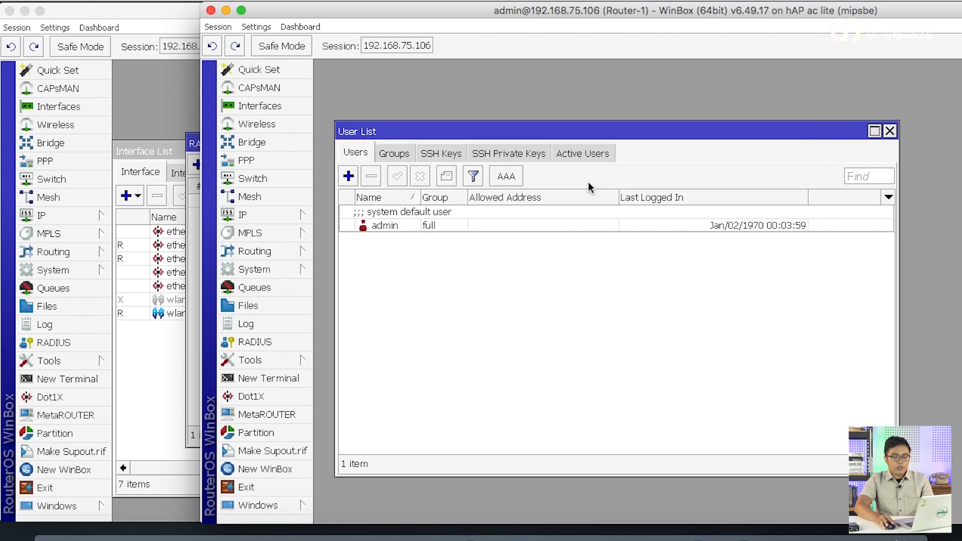
Move the Router-1 window and open the System submenu toward its user settings
left_click_drag(574, 17, 467, 1)
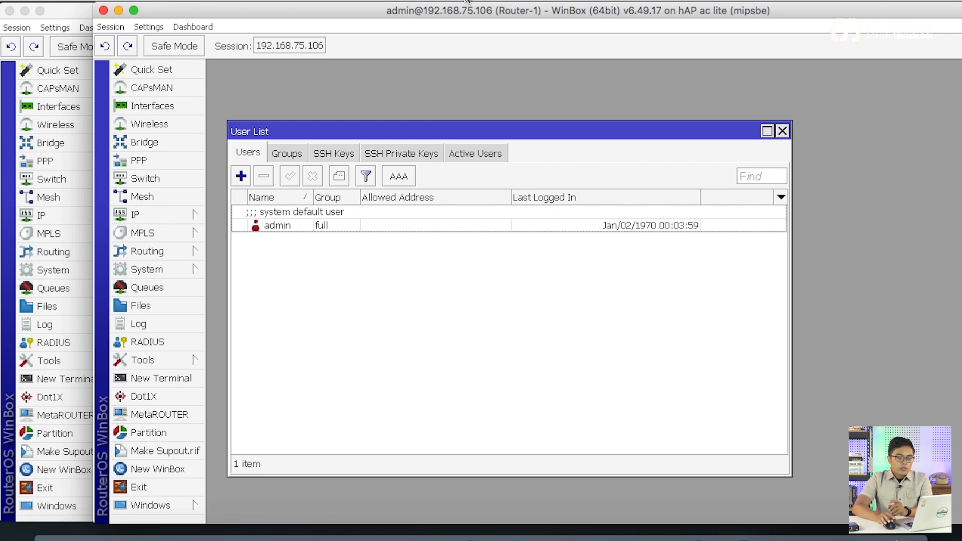
left_click(183, 269)
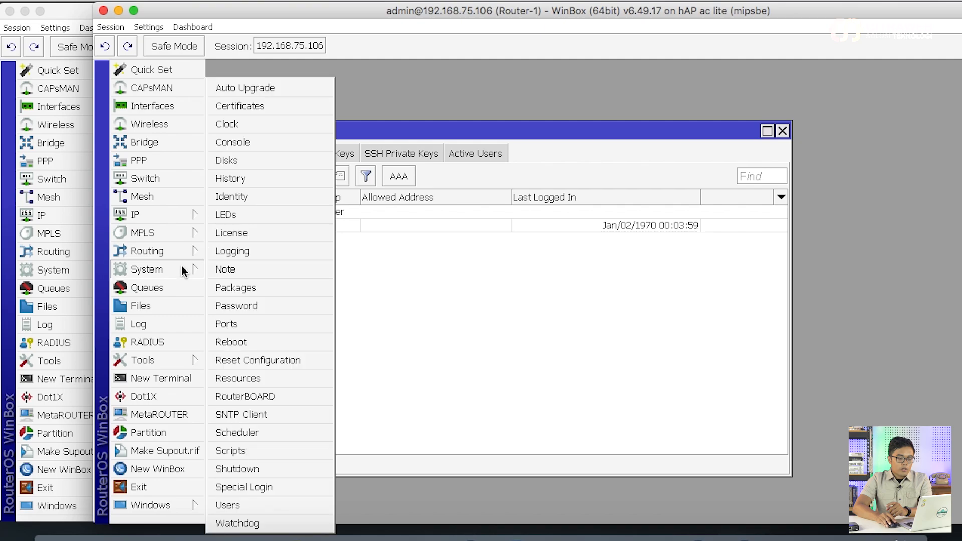
left_click(304, 506)
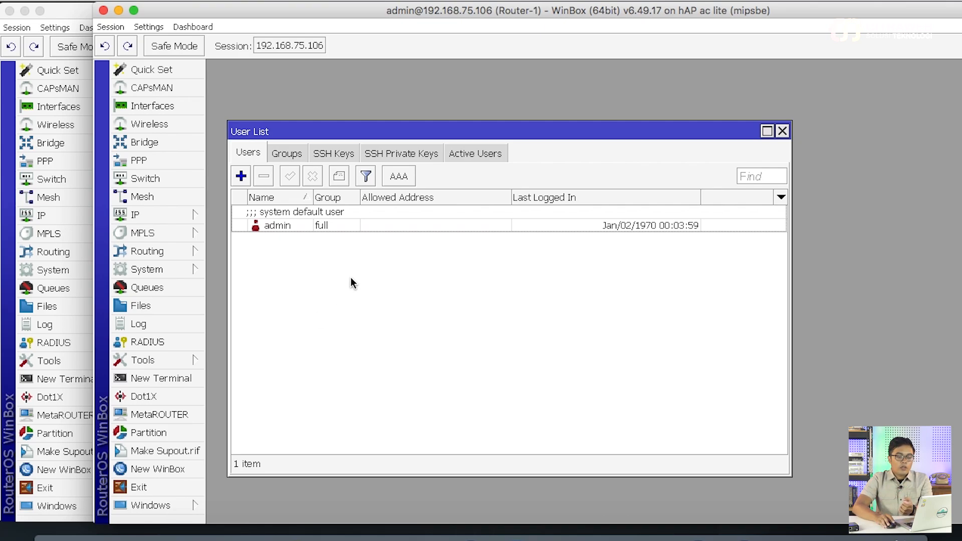
Enable RADIUS login with accounting and default group read on Router-1, then bring up Router-2
left_click(399, 176)
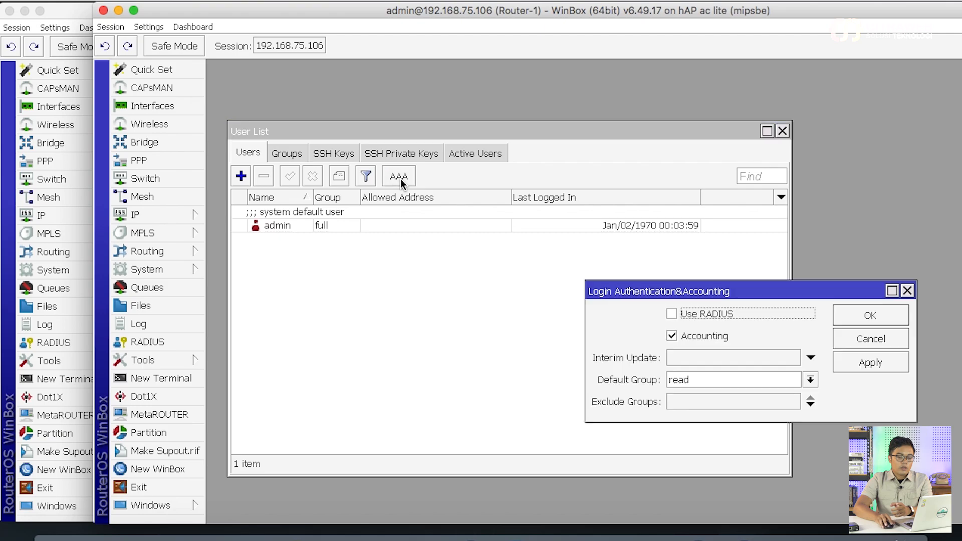
left_click_drag(769, 289, 551, 291)
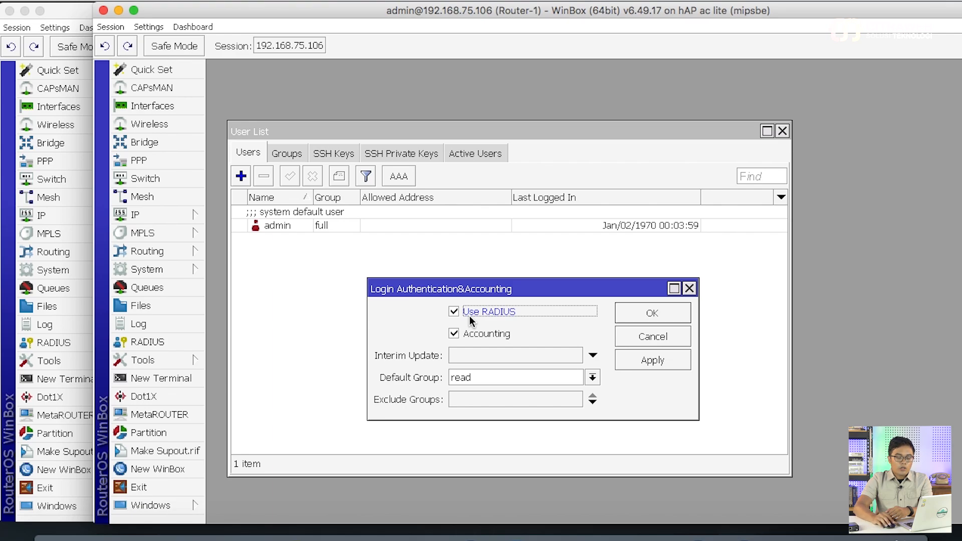
left_click(519, 381)
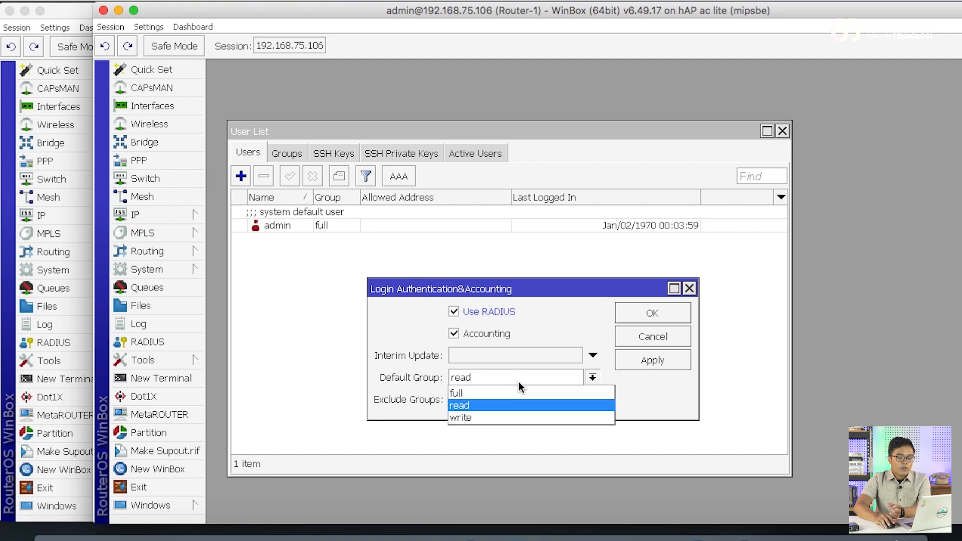
left_click(519, 382)
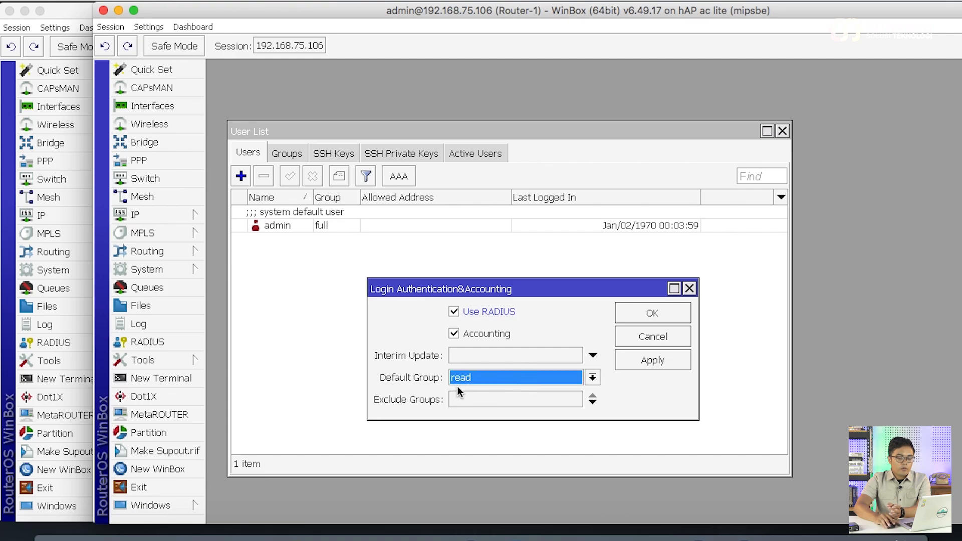
left_click(658, 366)
left_click(657, 320)
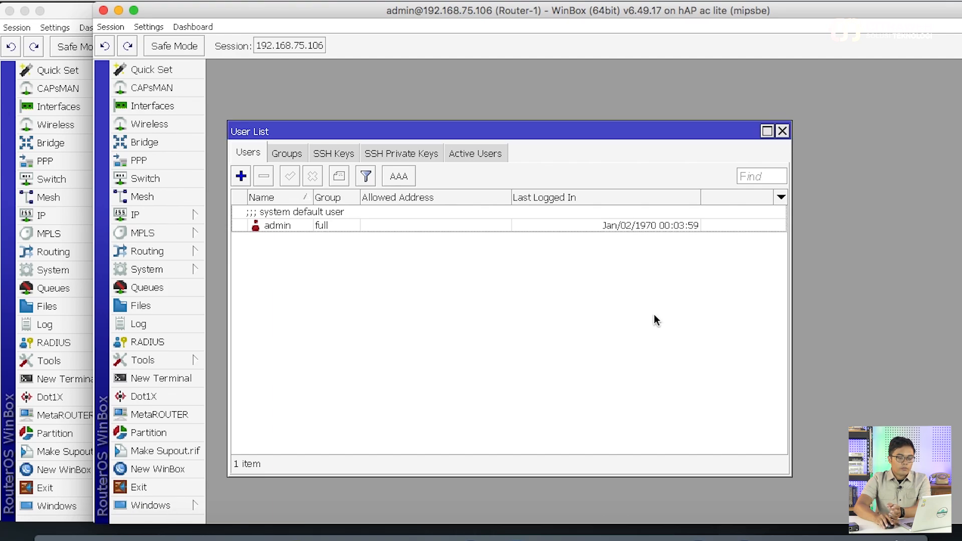
left_click_drag(574, 15, 765, 1)
left_click(268, 273)
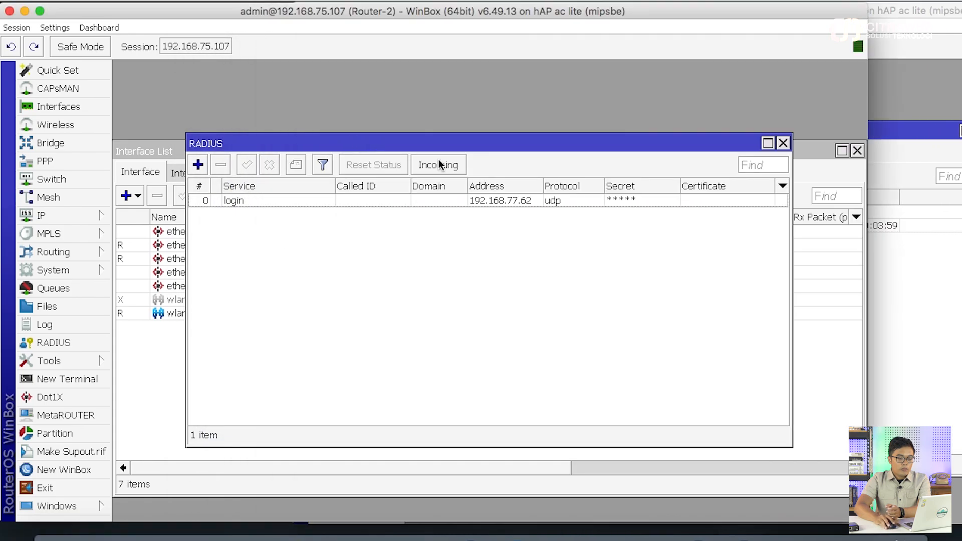
Check Router-2's AAA settings show RADIUS login with default group read, then raise Router-1
left_click(783, 143)
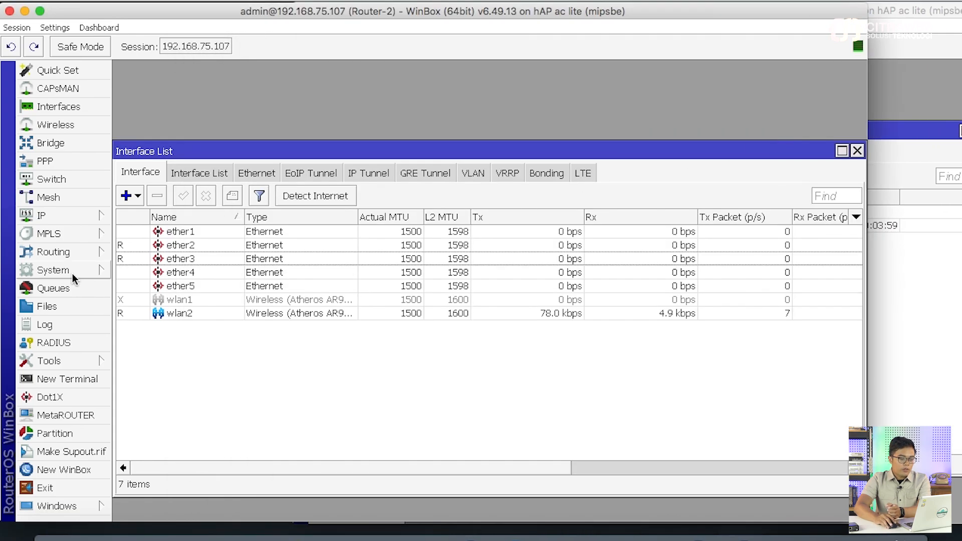
left_click(73, 274)
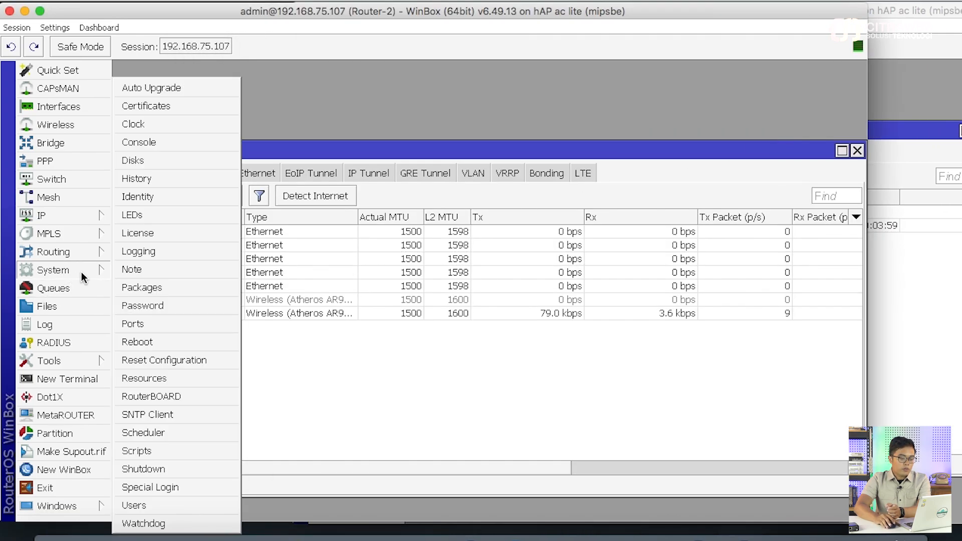
left_click(160, 503)
left_click(408, 197)
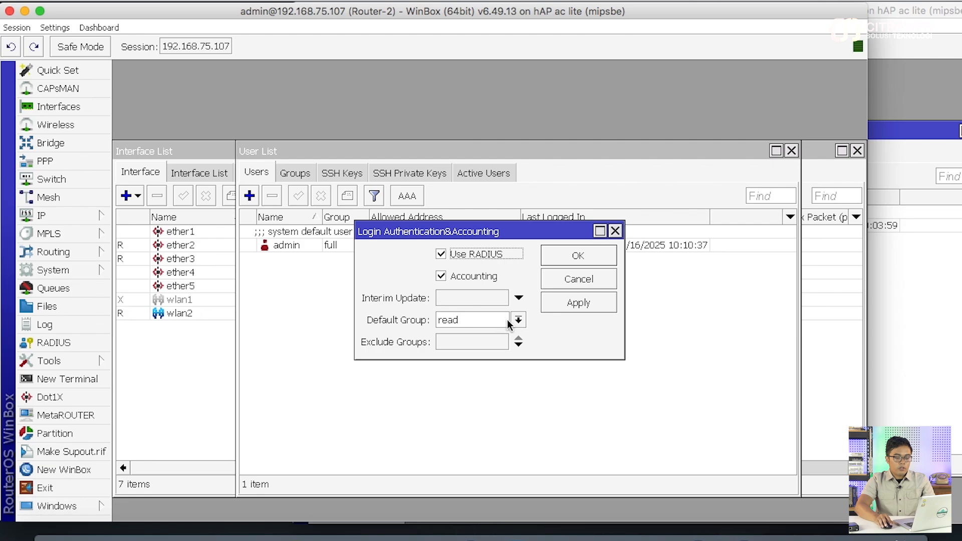
left_click(579, 258)
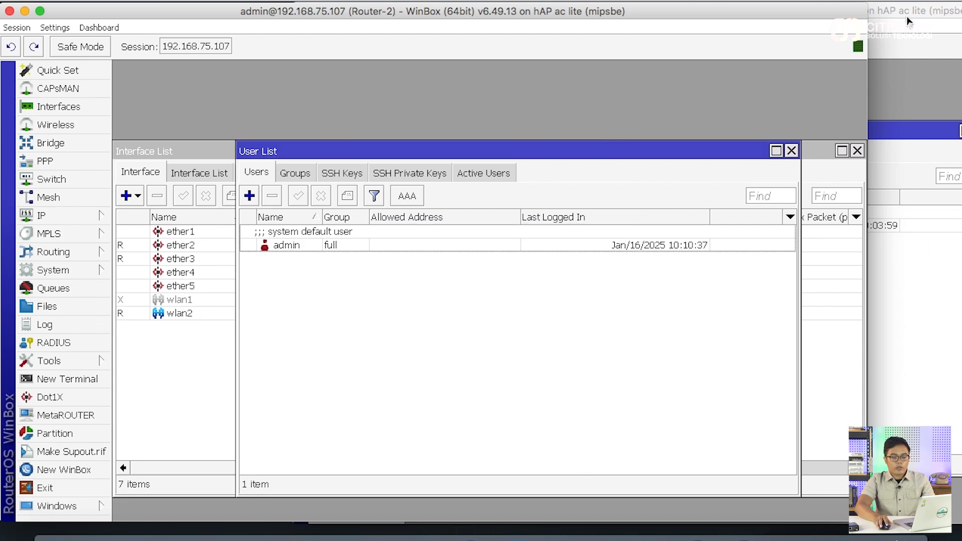
left_click_drag(908, 21, 777, 6)
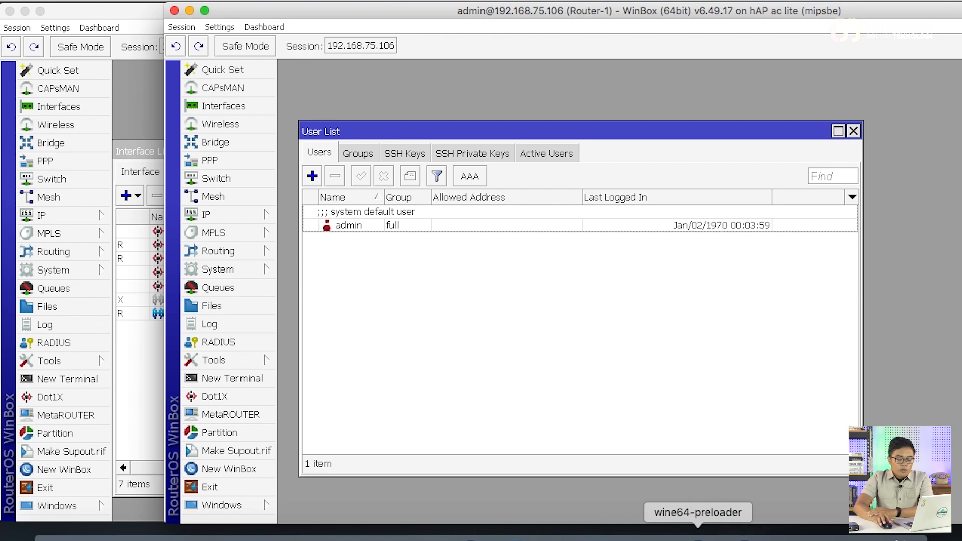
In User Manager Users, add user yoga with its password
left_click(516, 534)
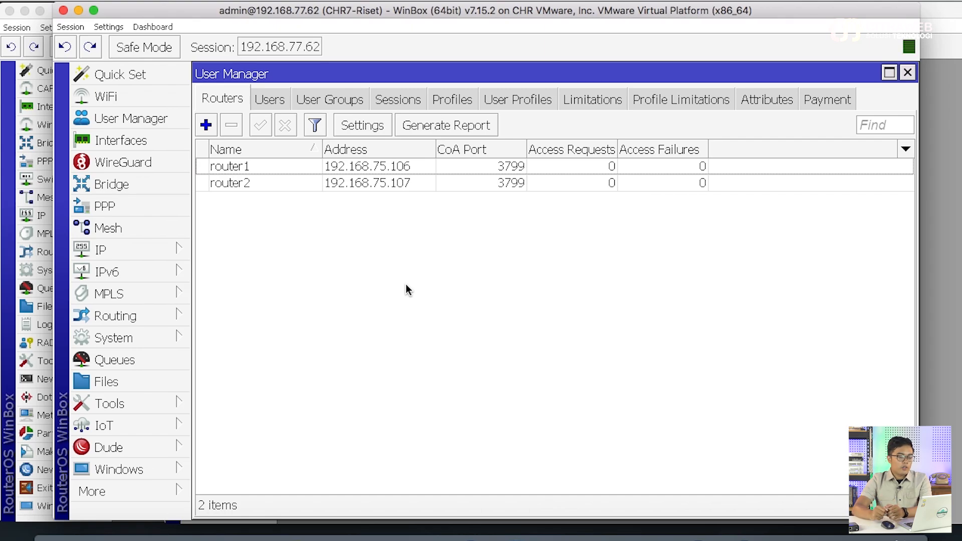
left_click(278, 99)
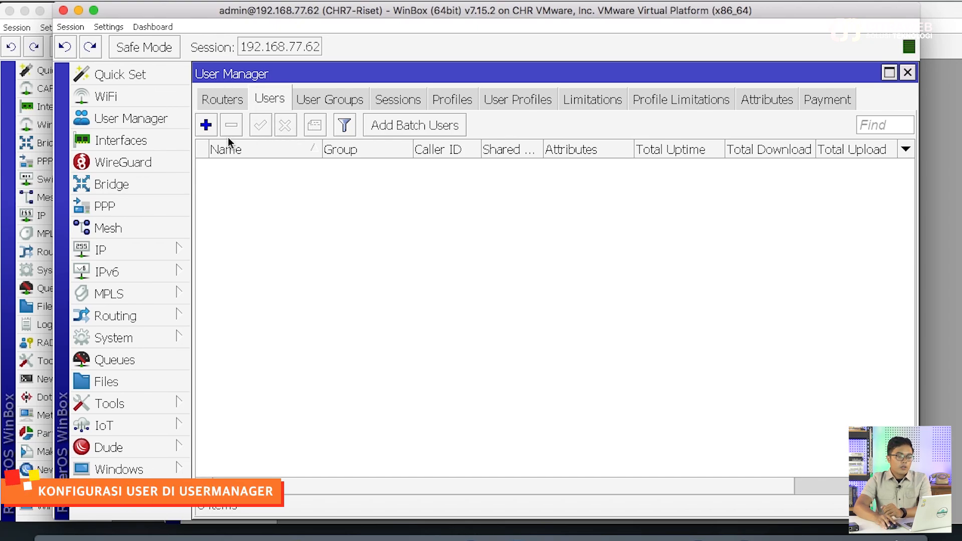
left_click(214, 126)
left_click_drag(505, 144, 504, 219)
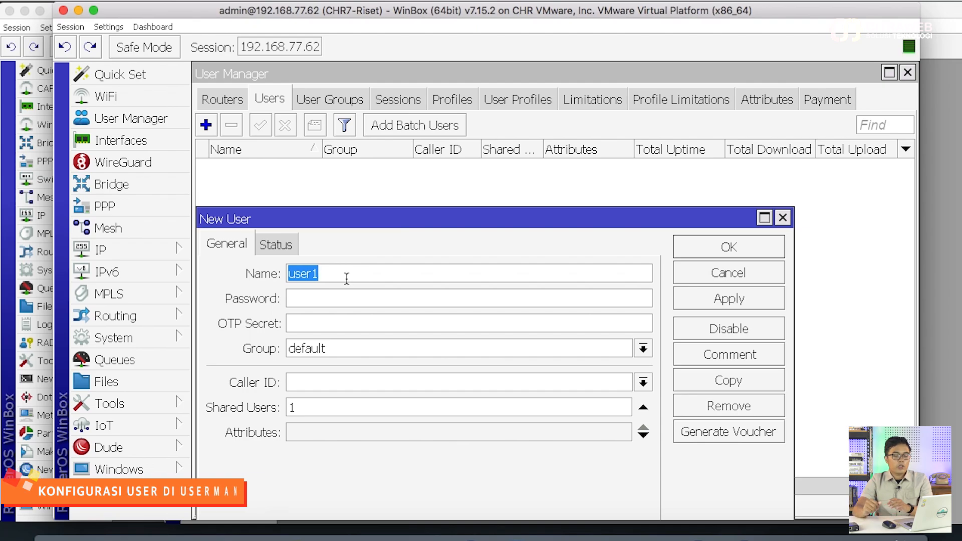
type("yo")
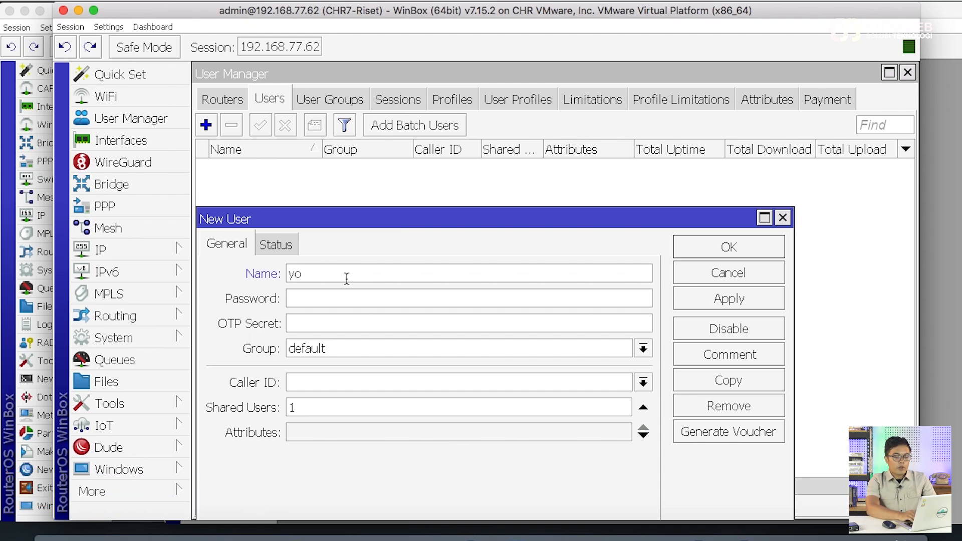
type("ga")
key("Tab")
type("yoga")
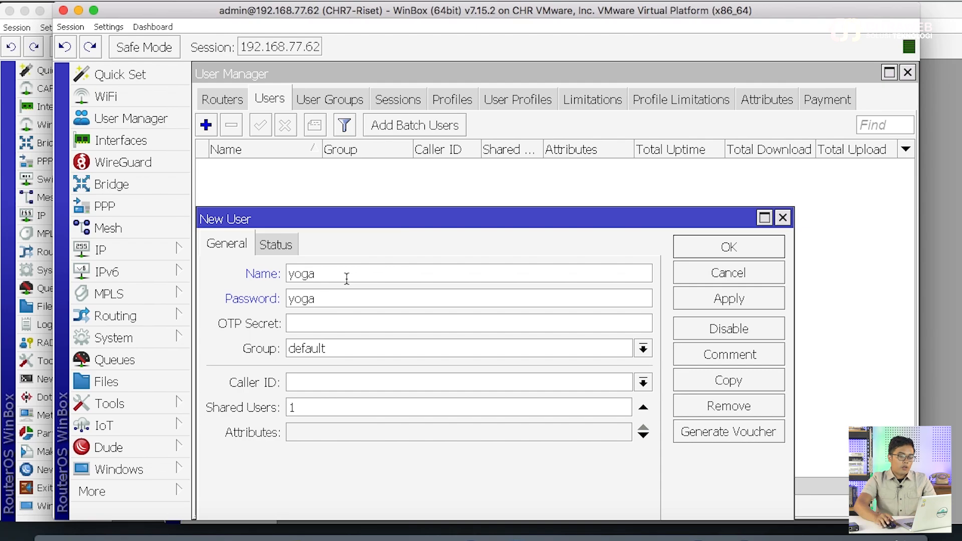
left_click(704, 300)
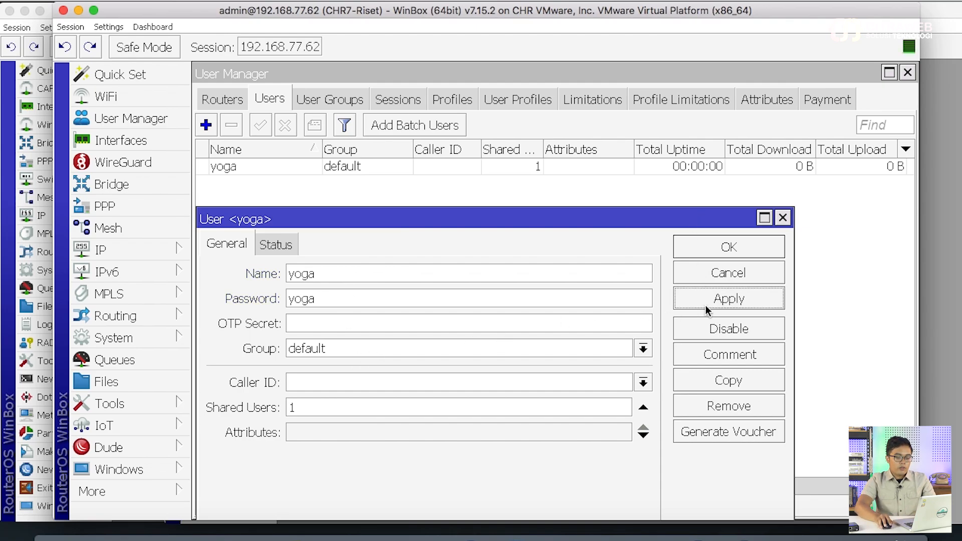
Copy yoga into a new user arief with its own password
left_click(707, 382)
left_click_drag(368, 141, 484, 183)
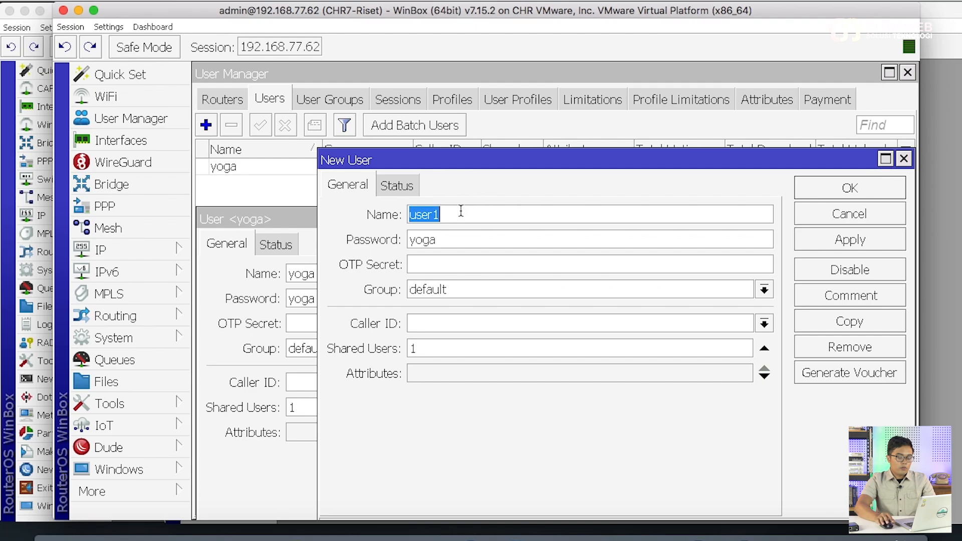
type("arief")
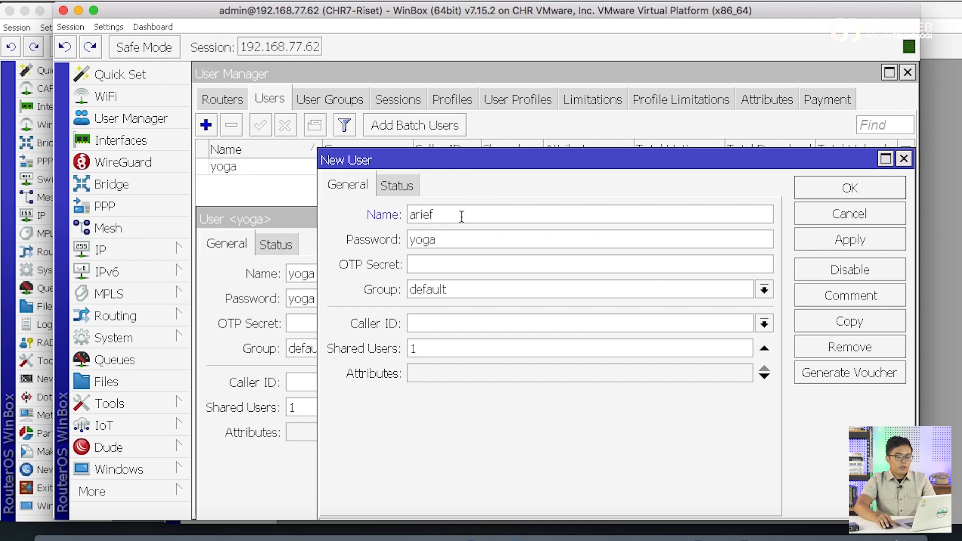
left_click(465, 242)
double_click(464, 243)
type("arief")
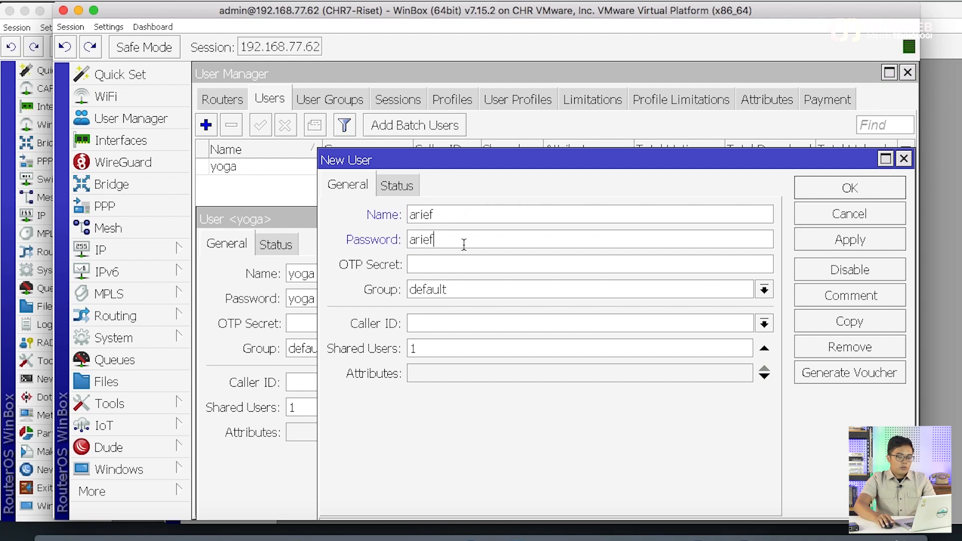
left_click(850, 239)
Copy arief into user bondan with its own password, then close the open user forms
left_click(835, 321)
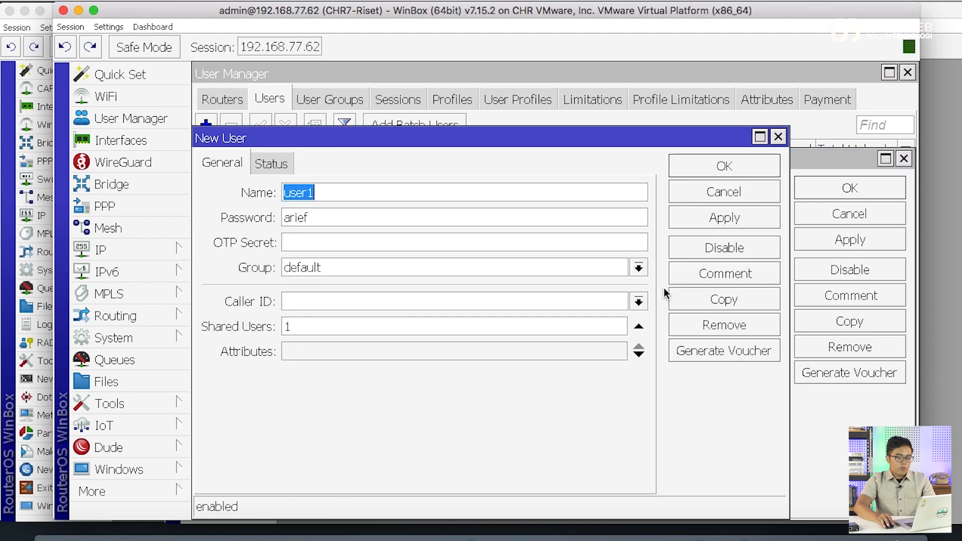
type("bondan")
key("Tab")
type("b")
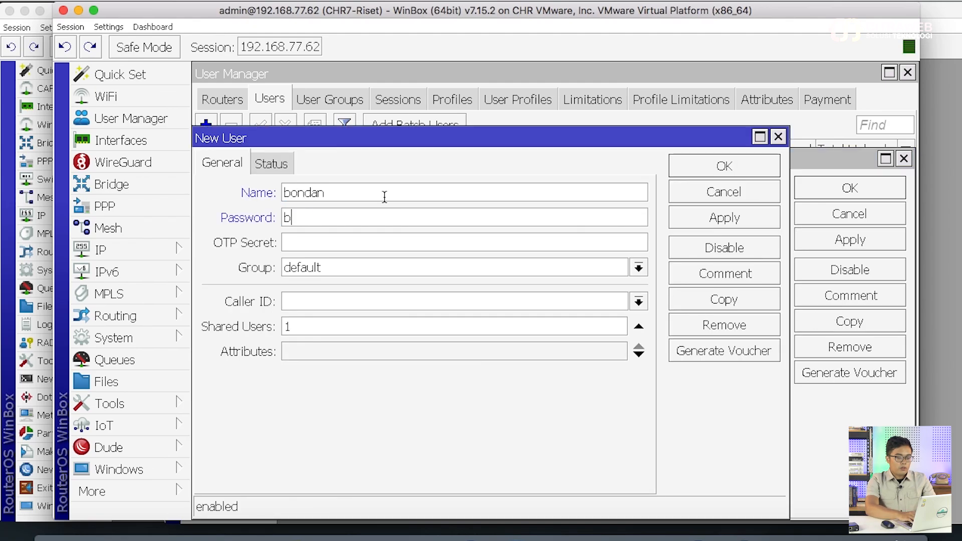
type("ondan")
left_click(688, 219)
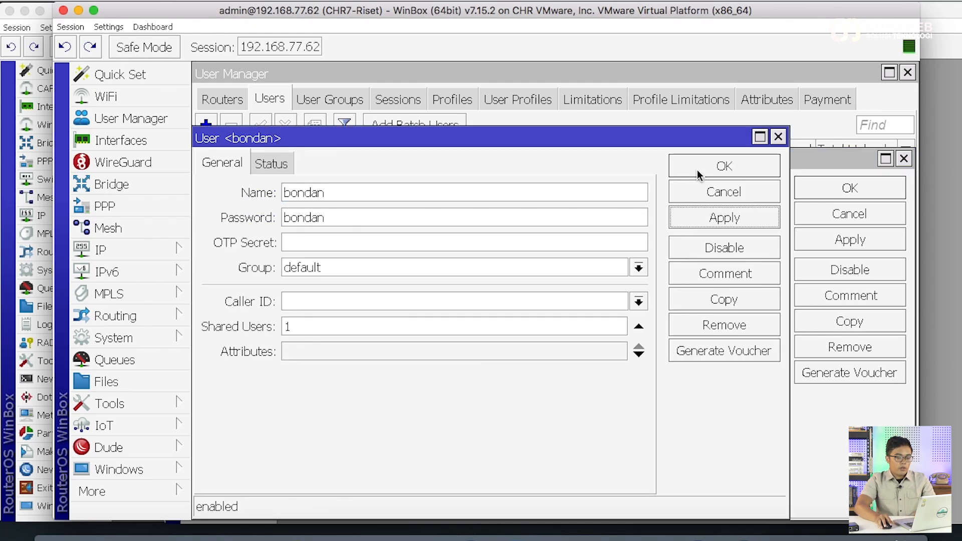
left_click(699, 166)
left_click(808, 183)
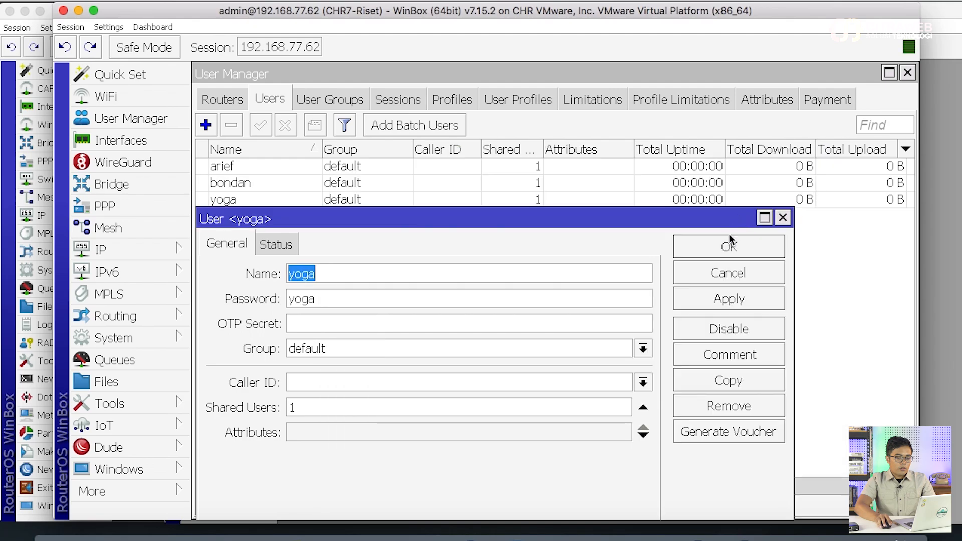
left_click(729, 245)
Add user magang with its own password
left_click(206, 125)
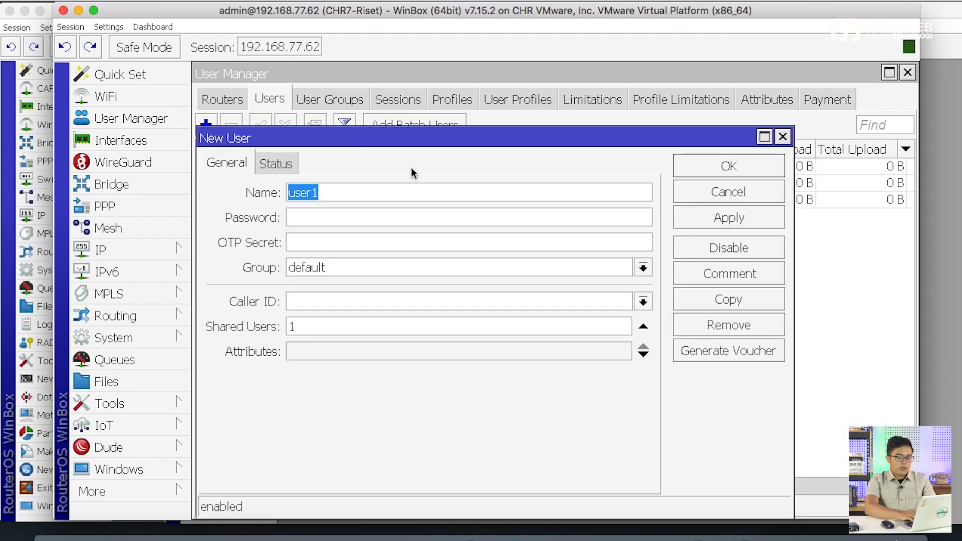
type("magang")
key("Tab")
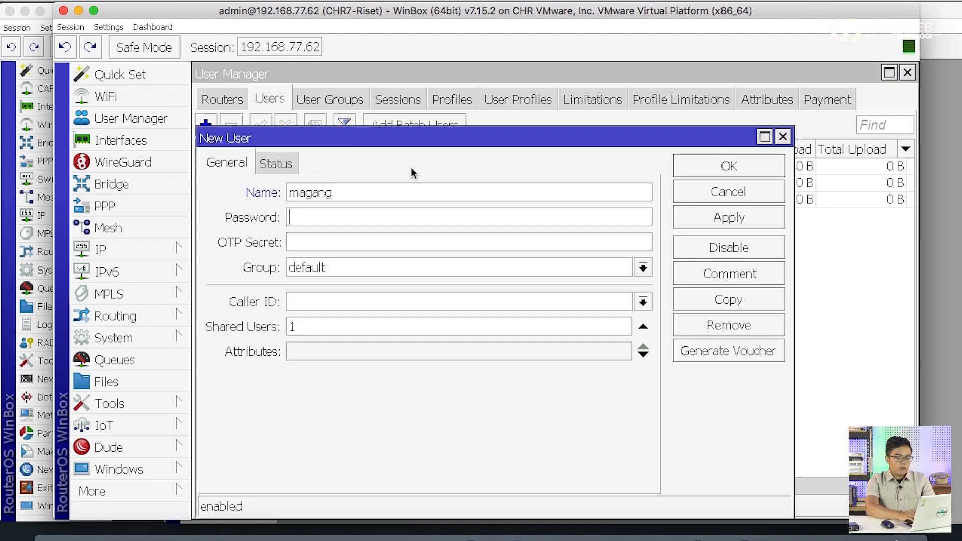
type("magang")
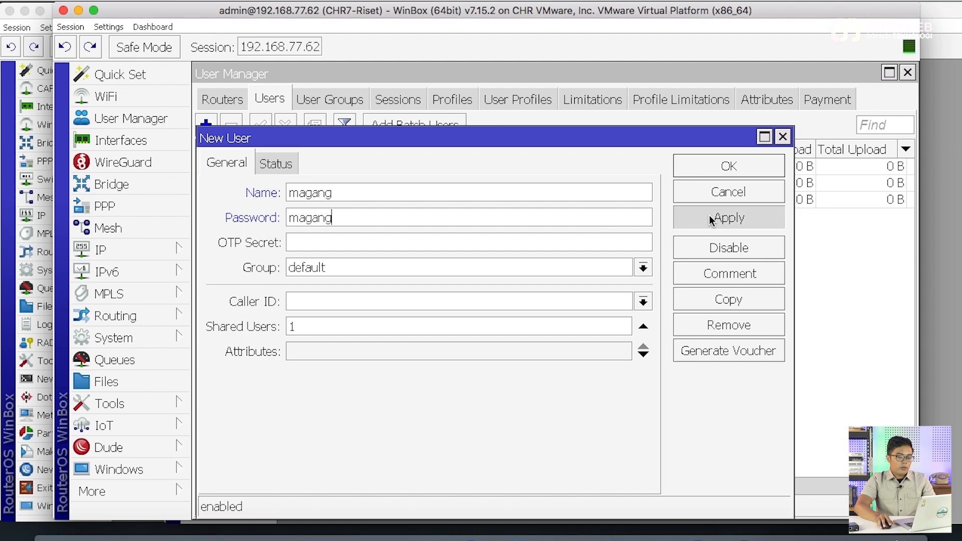
left_click(711, 221)
left_click(725, 167)
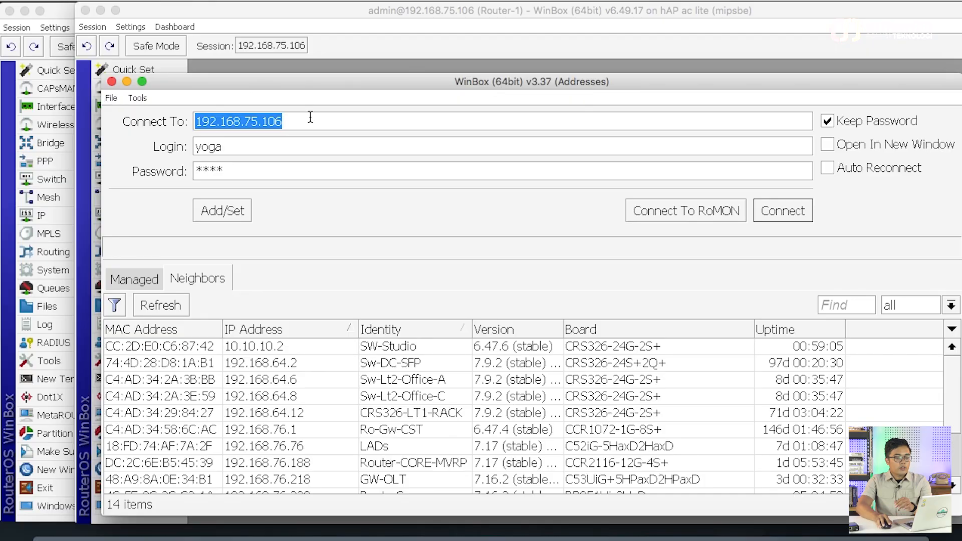
Connect to Router-1 at 192.168.75.106 with login yoga and its password
left_click(305, 120)
double_click(305, 120)
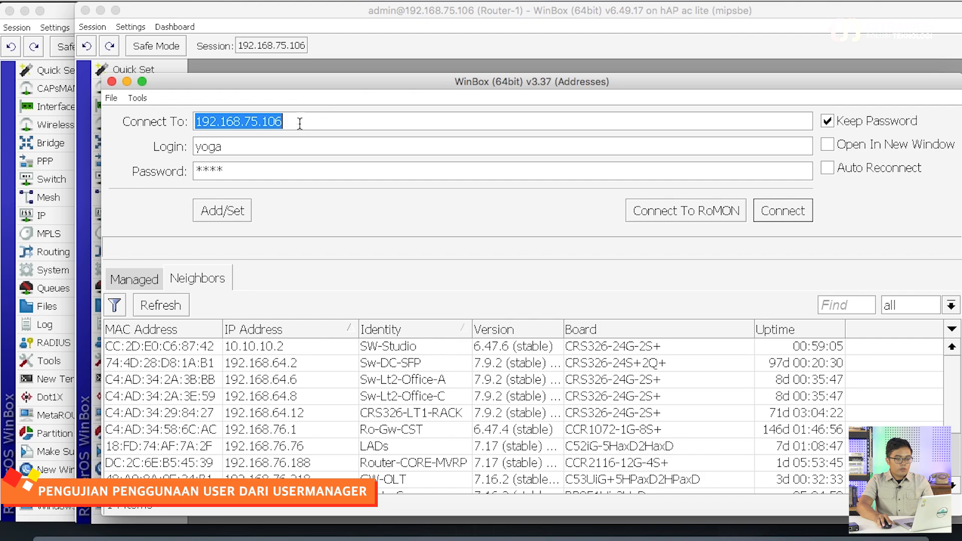
left_click(284, 121)
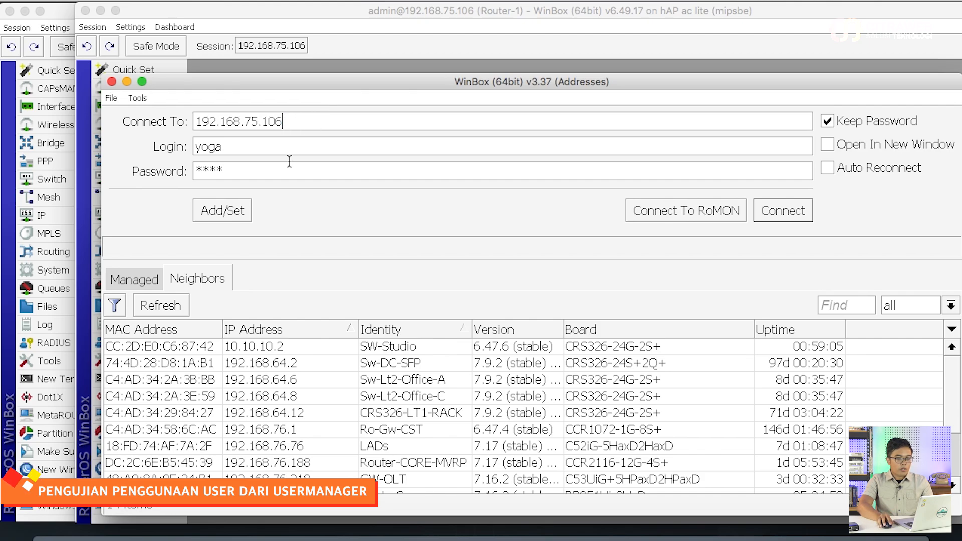
key("Tab")
key("Tab")
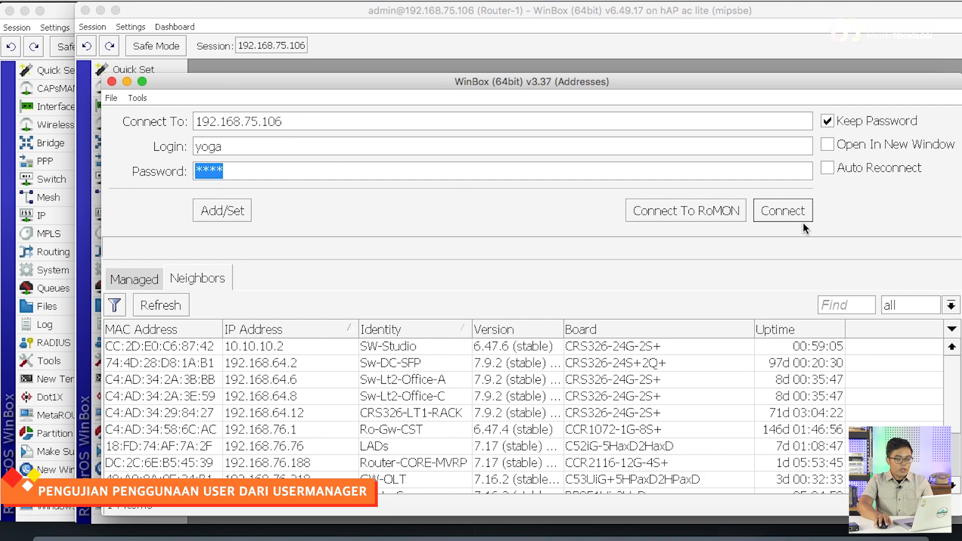
left_click(786, 212)
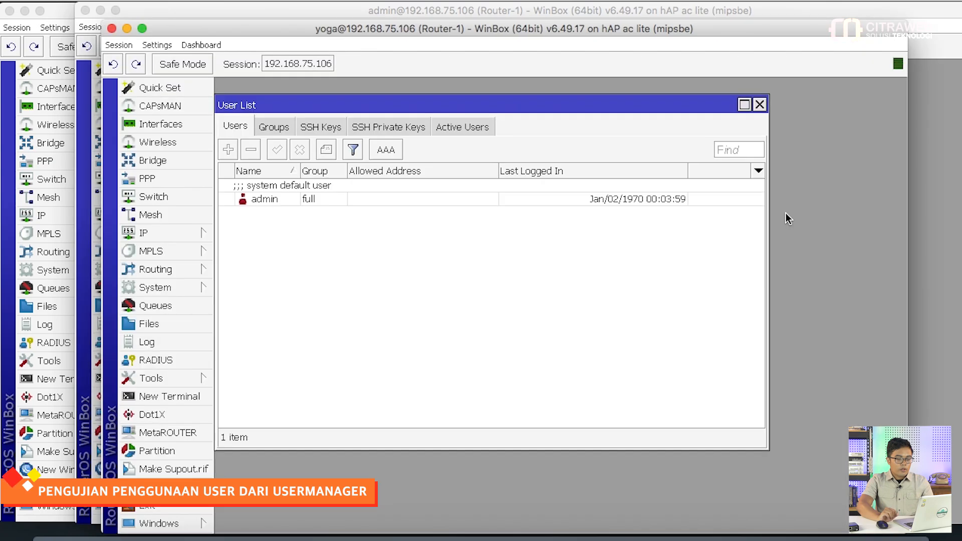
left_click_drag(665, 108, 679, 96)
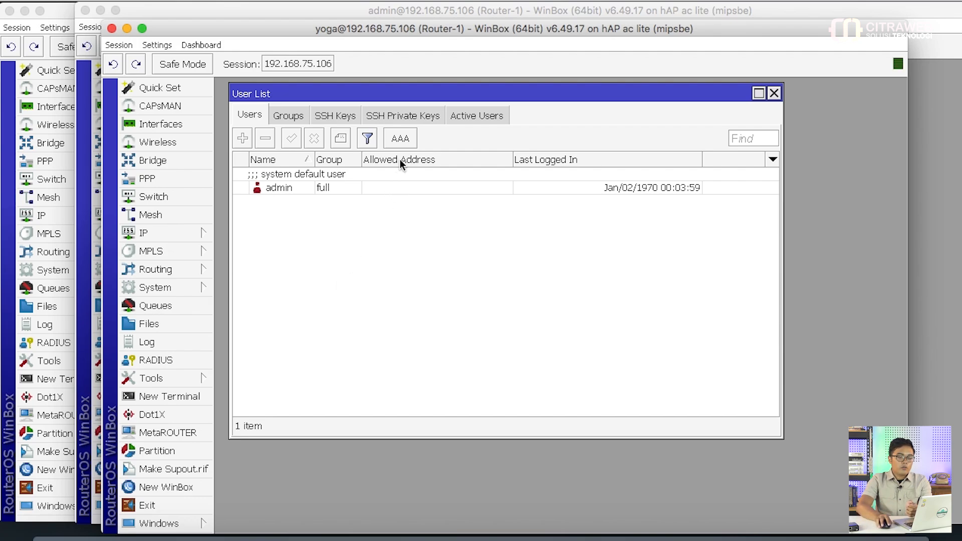
Verify RADIUS login in AAA and yoga's read group in Active Users, then close yoga's session
left_click(402, 141)
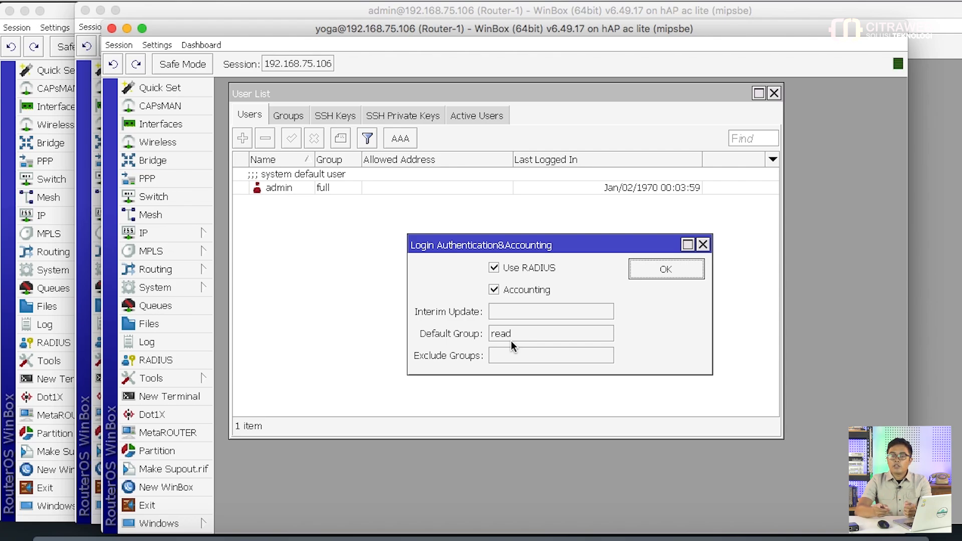
left_click(660, 269)
left_click(468, 118)
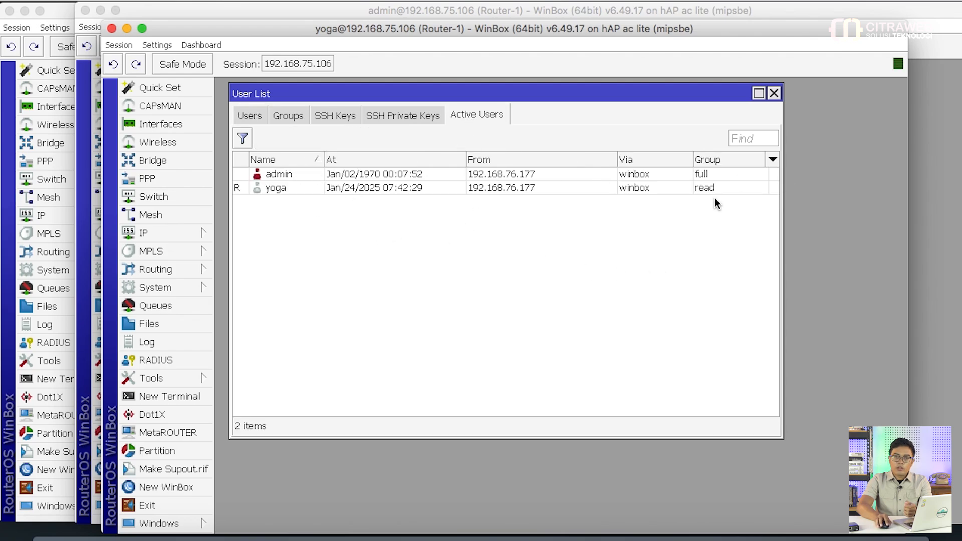
left_click(111, 28)
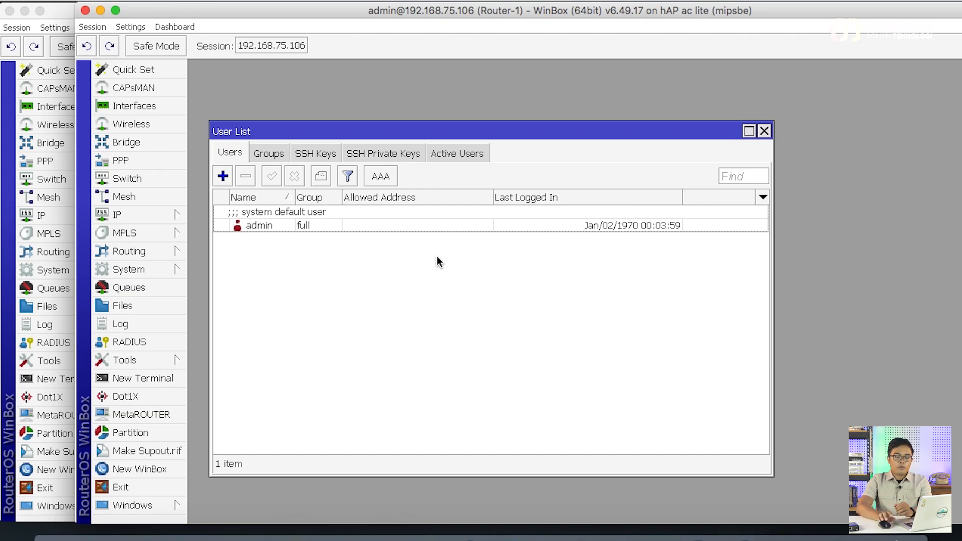
Copy the full user group into a new group named spv and apply it
left_click(270, 153)
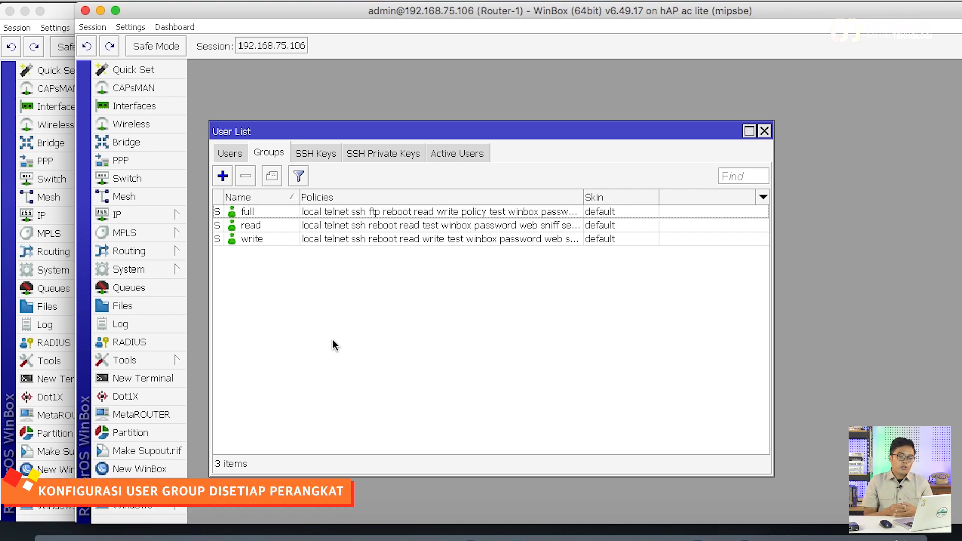
double_click(251, 212)
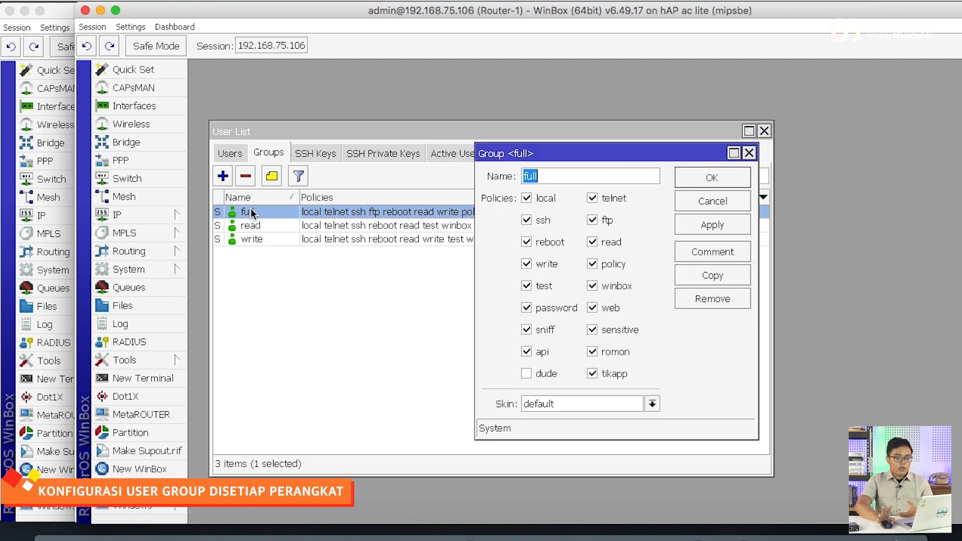
left_click(689, 282)
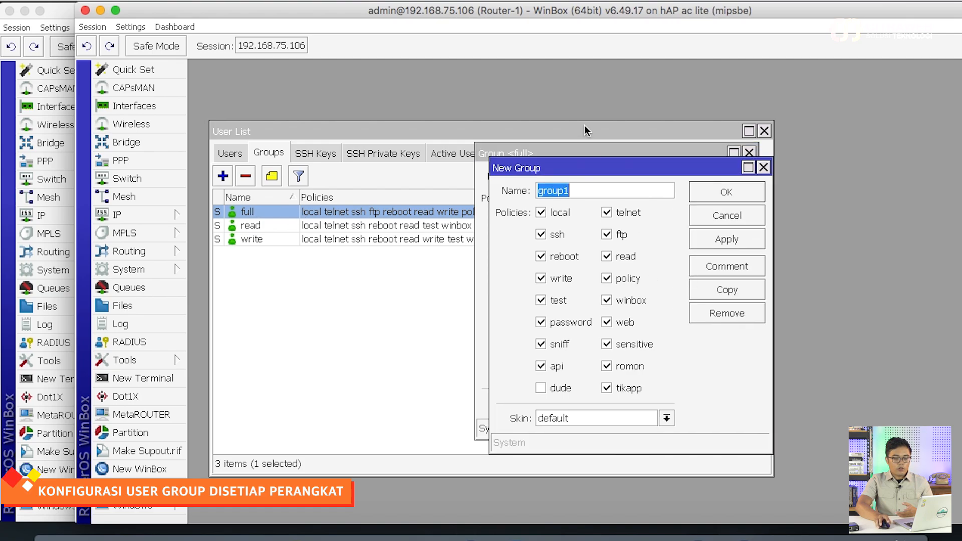
left_click_drag(603, 173, 426, 198)
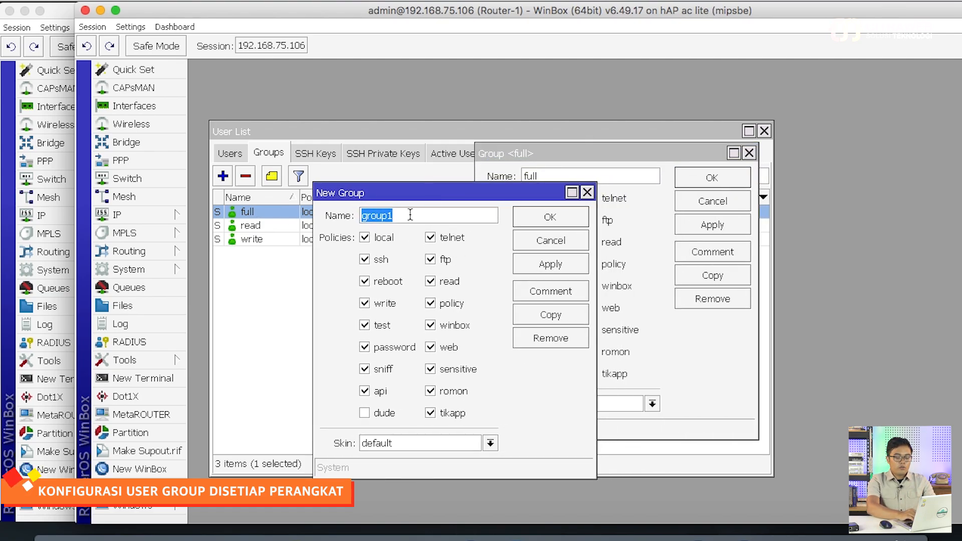
type("spv")
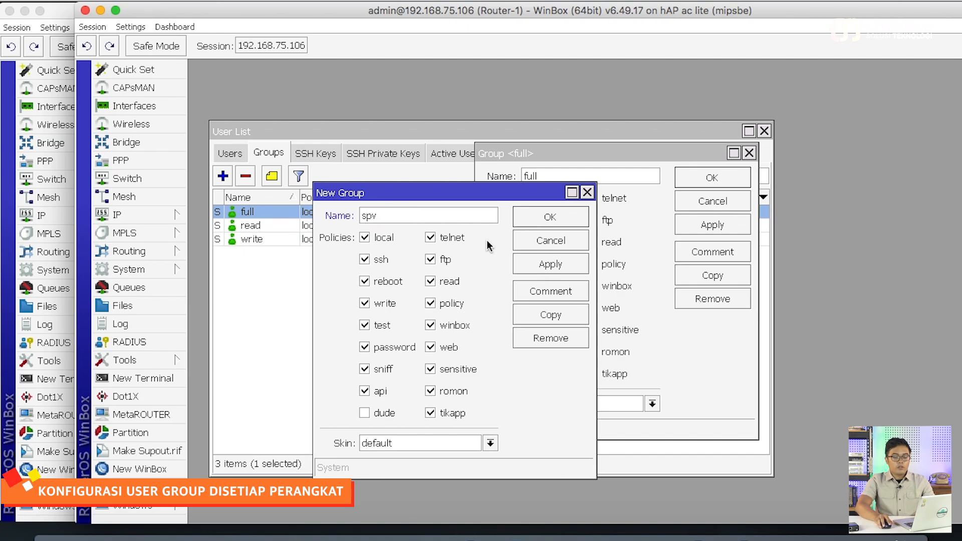
left_click(551, 264)
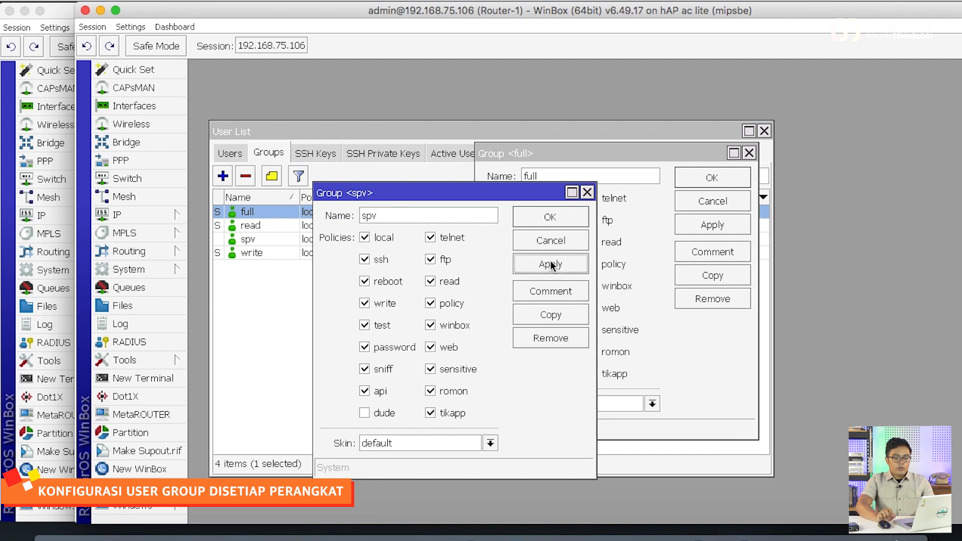
Copy spv into a new staff group without reboot permission, then close the group windows
left_click(565, 315)
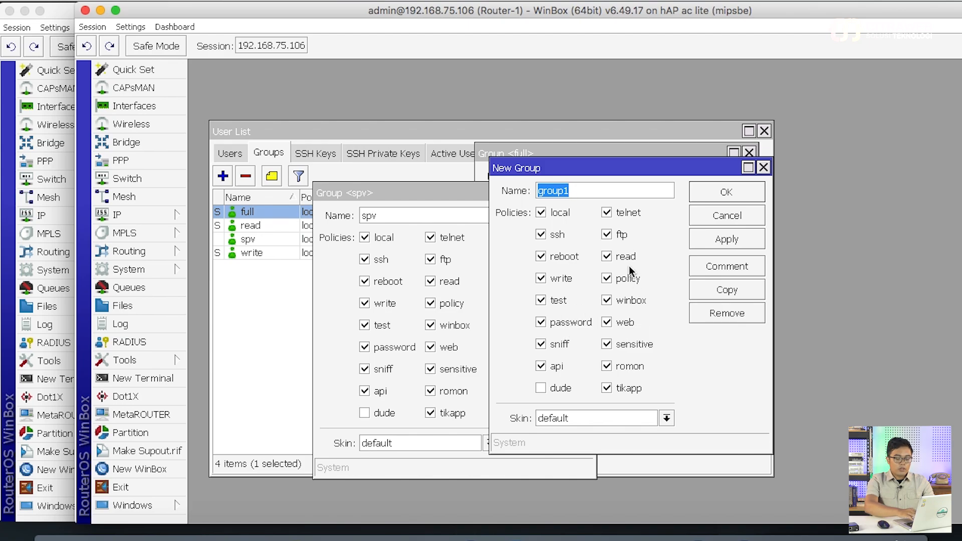
type("staff")
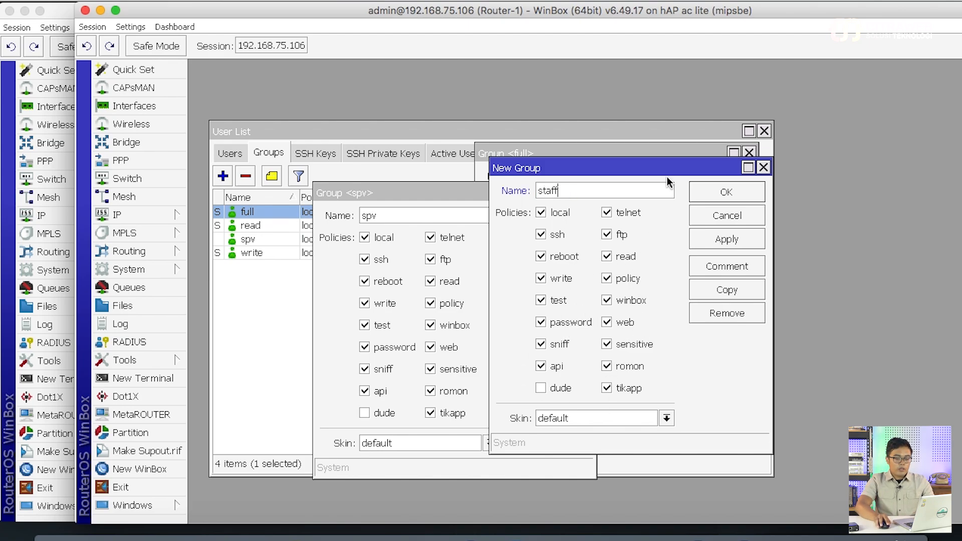
left_click_drag(662, 169, 568, 184)
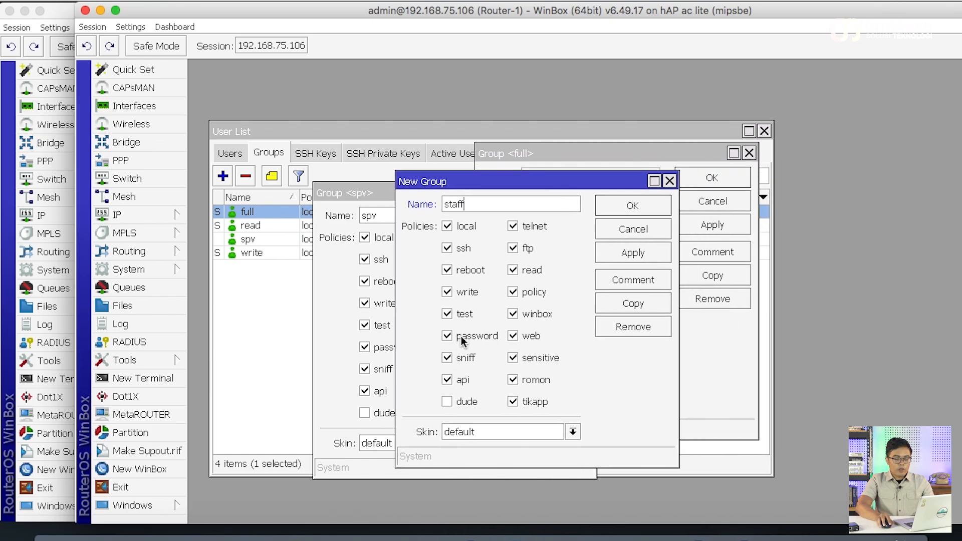
left_click(471, 271)
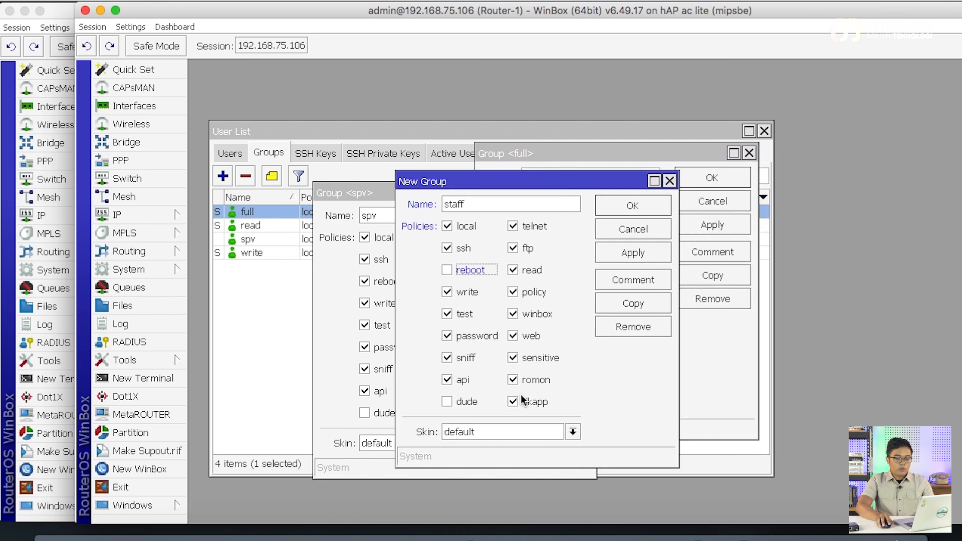
left_click(633, 253)
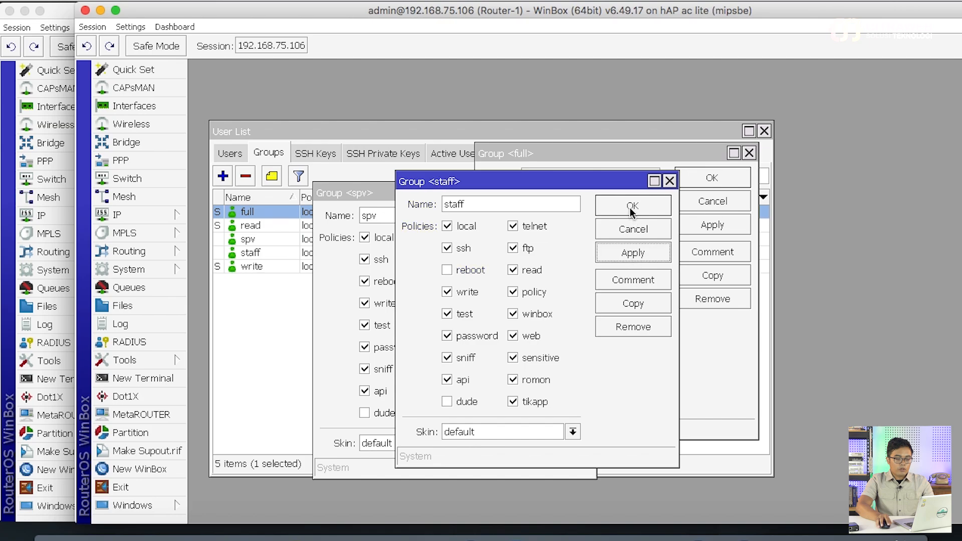
left_click(633, 210)
left_click(549, 217)
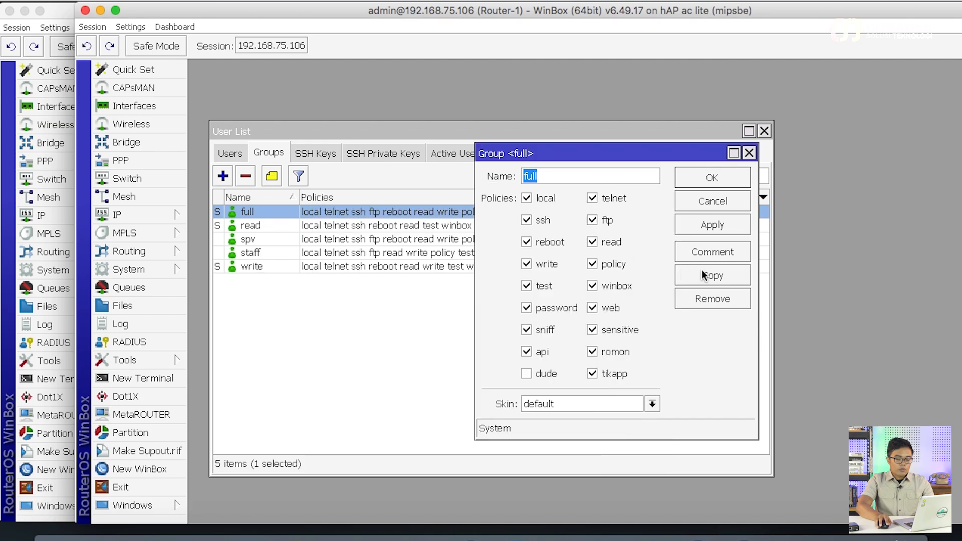
Create a magang group copied from the read group's policies and close the group dialogs
left_click(712, 179)
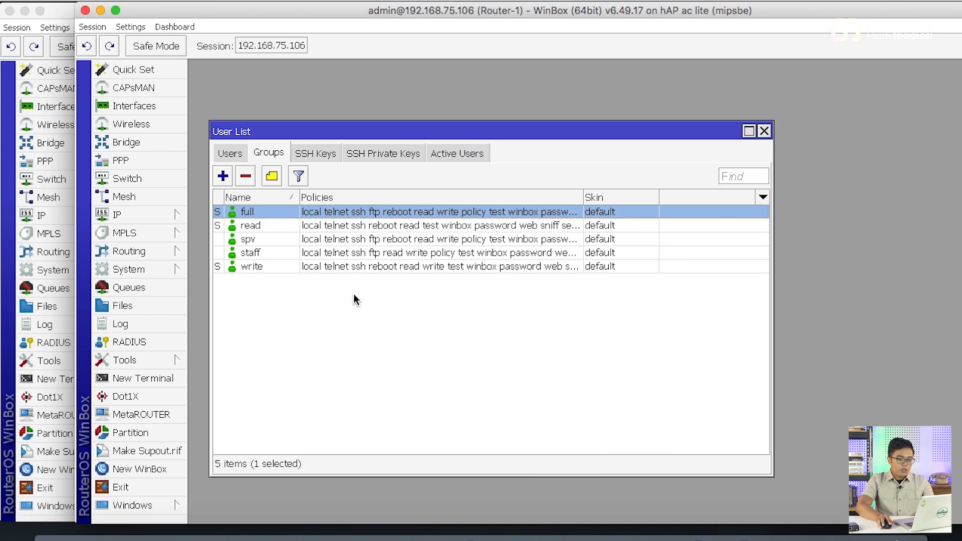
double_click(315, 225)
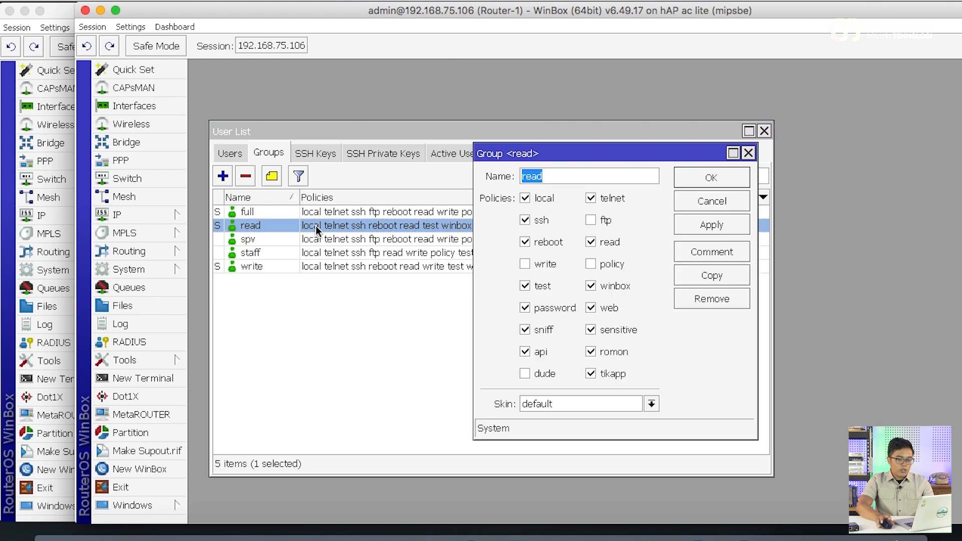
left_click(682, 276)
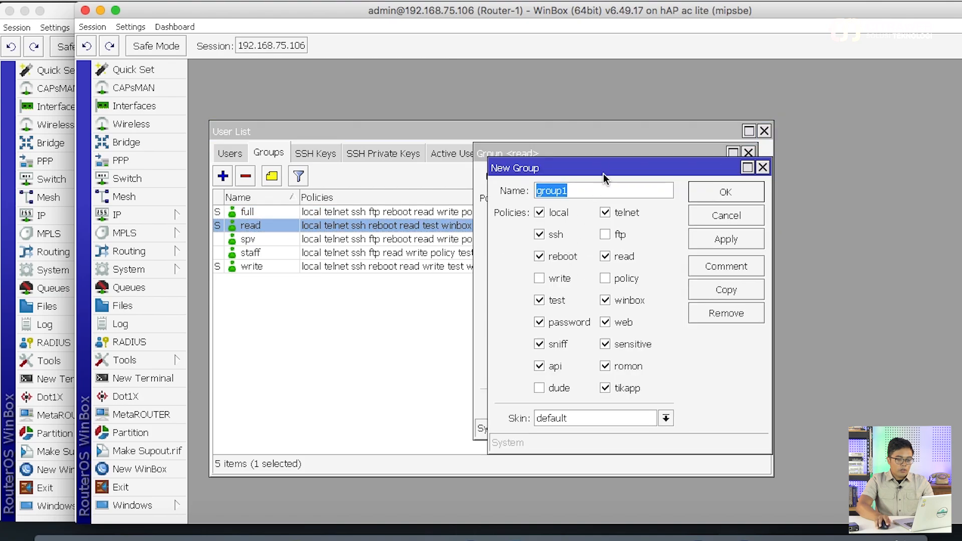
left_click_drag(591, 165, 344, 264)
type("ma")
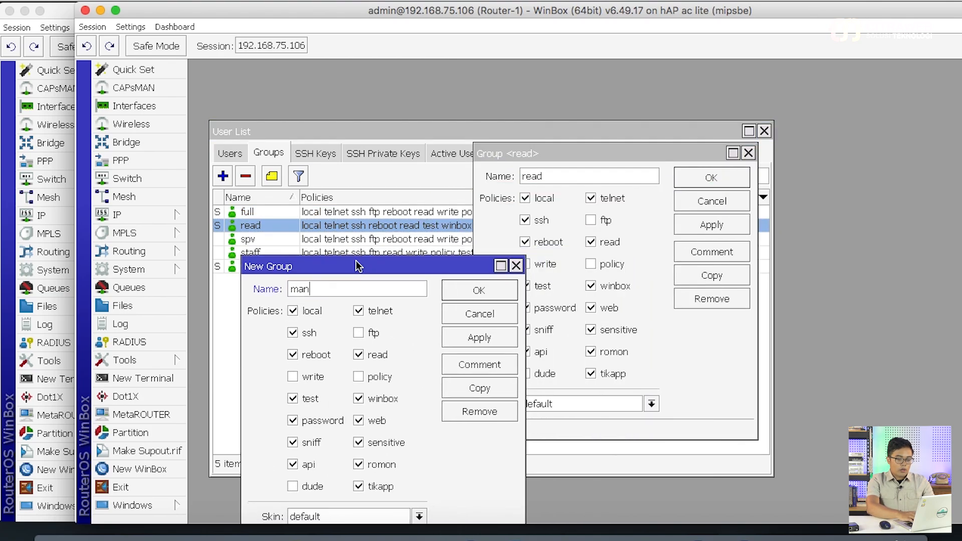
type("gang")
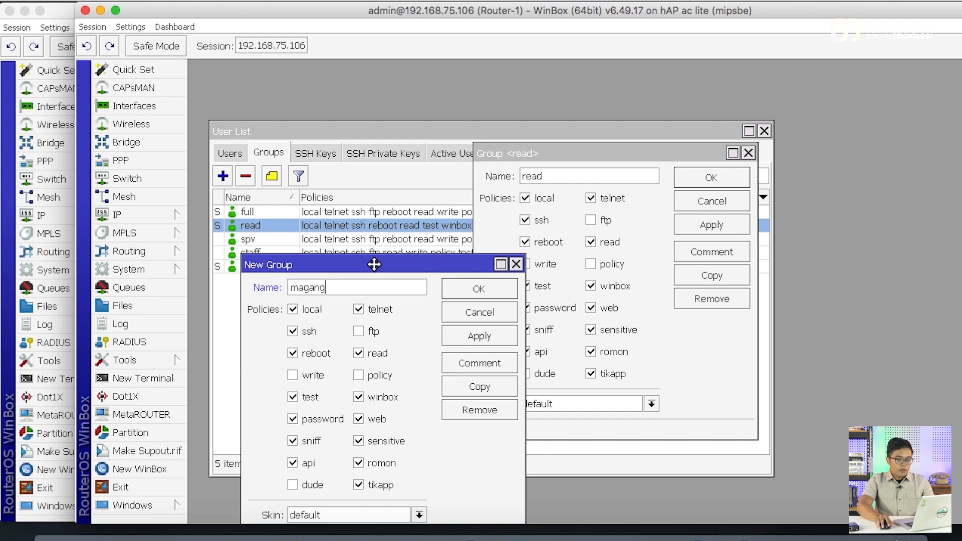
left_click_drag(376, 266, 360, 171)
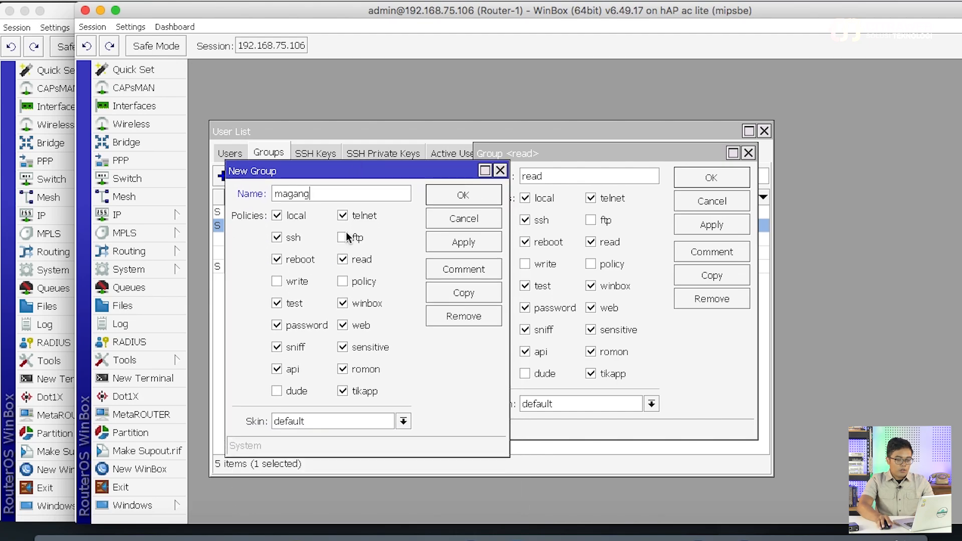
left_click(472, 245)
left_click(475, 195)
left_click(702, 178)
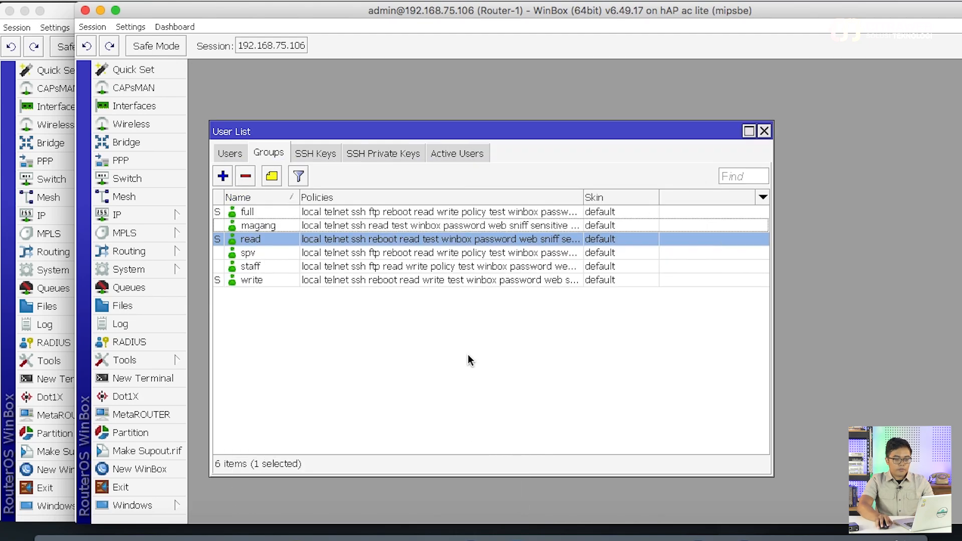
left_click(469, 362)
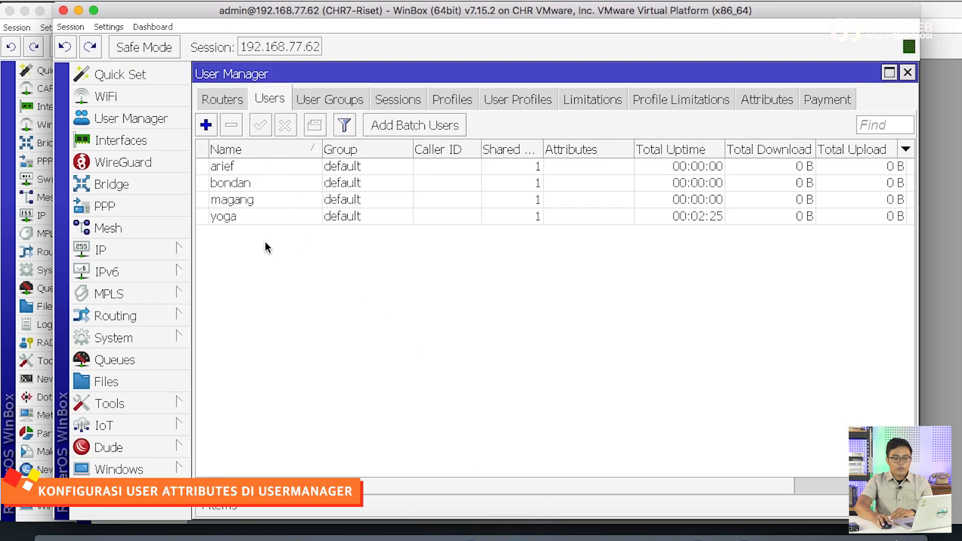
Add the attribute Mikrotik-Group = staff to user arief, apply, and save
double_click(263, 164)
left_click_drag(440, 131, 477, 84)
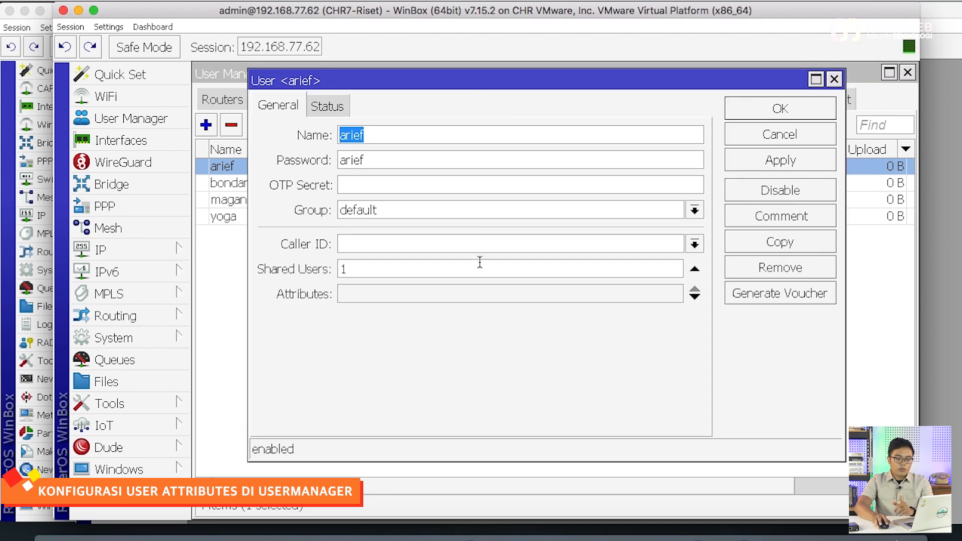
left_click_drag(464, 87, 466, 109)
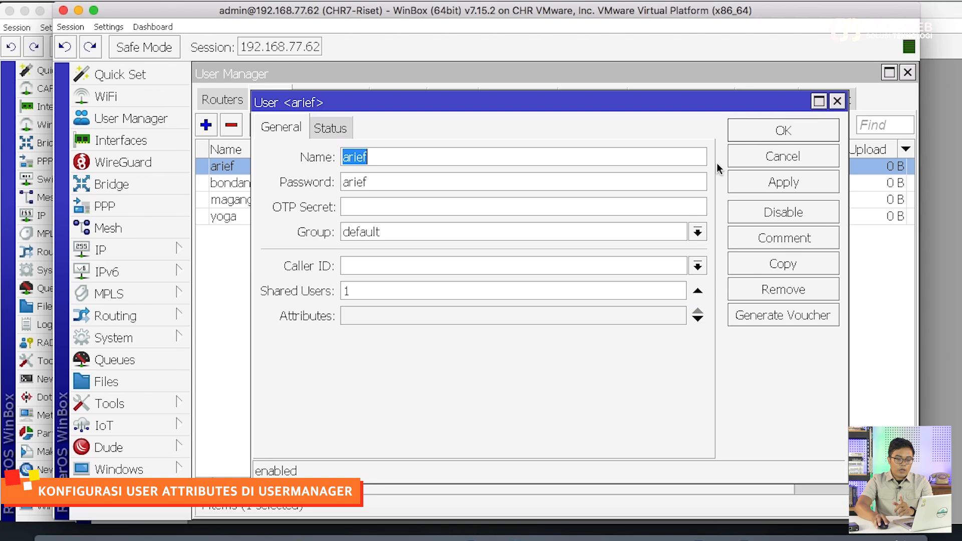
left_click(415, 318)
left_click(430, 315)
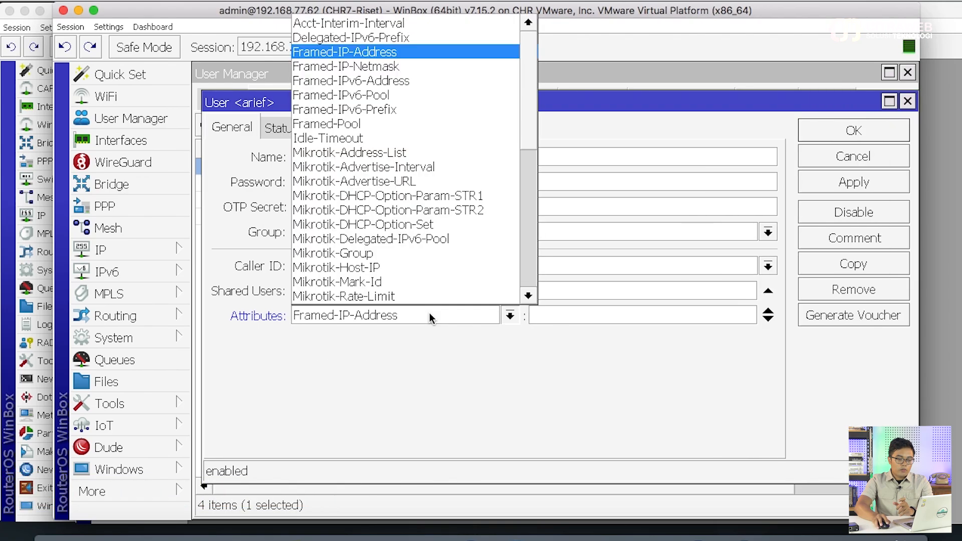
scroll(432, 255, "down", 4)
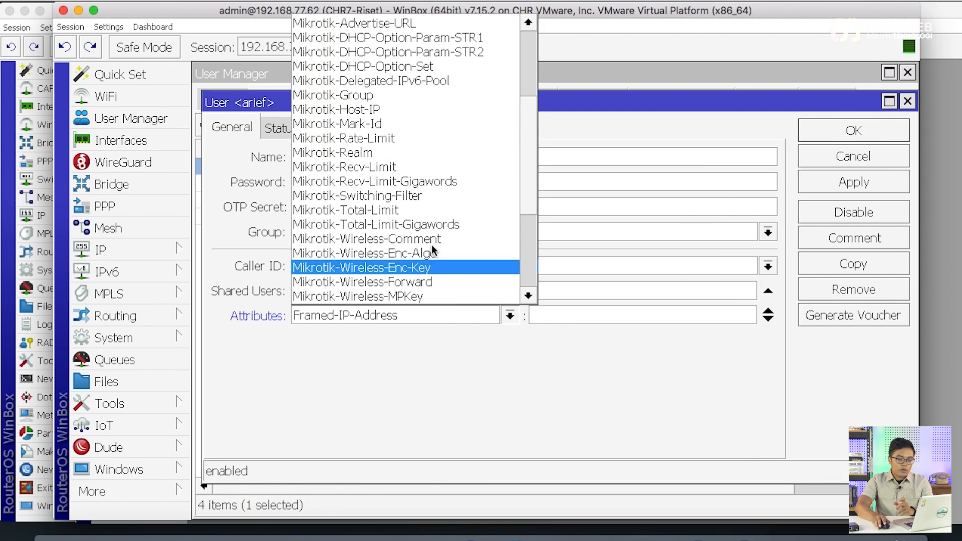
left_click(421, 95)
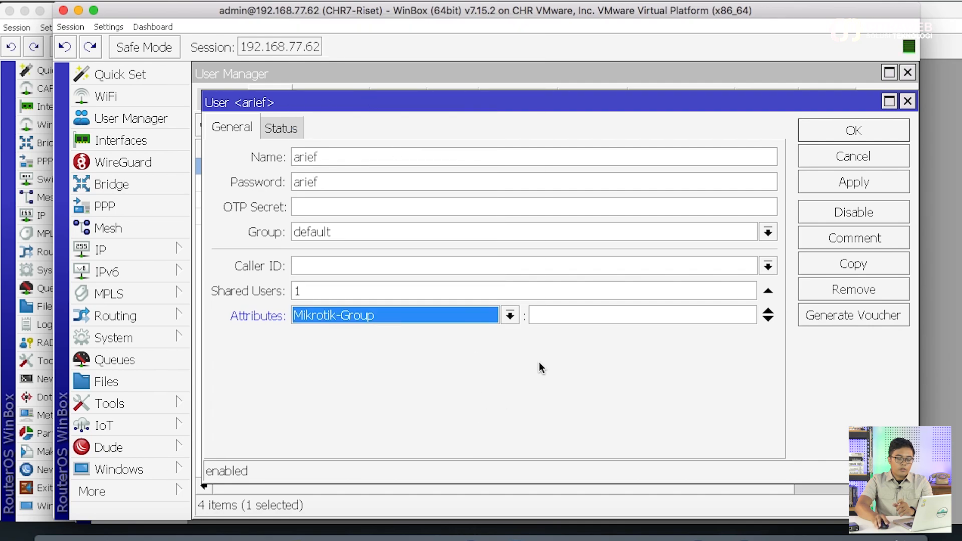
left_click(560, 317)
type("staff")
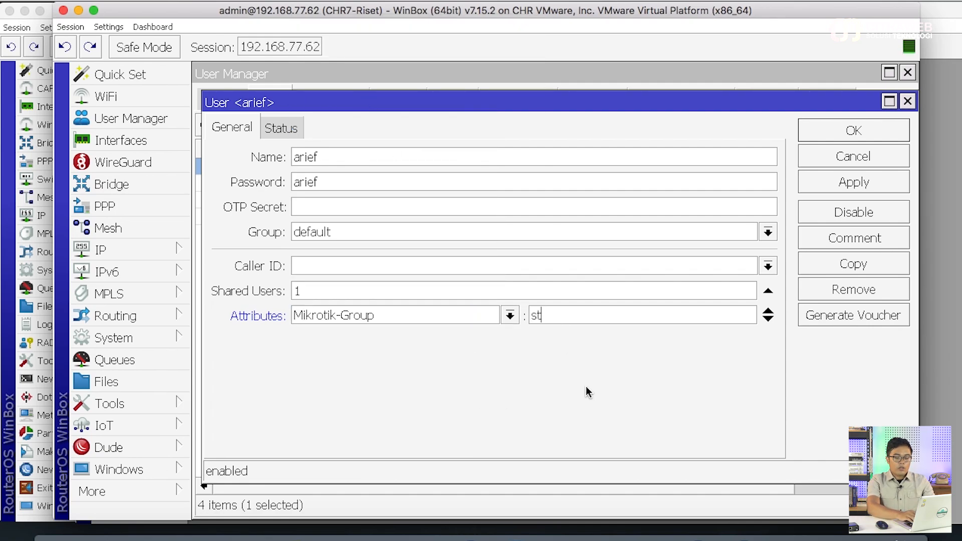
left_click(830, 184)
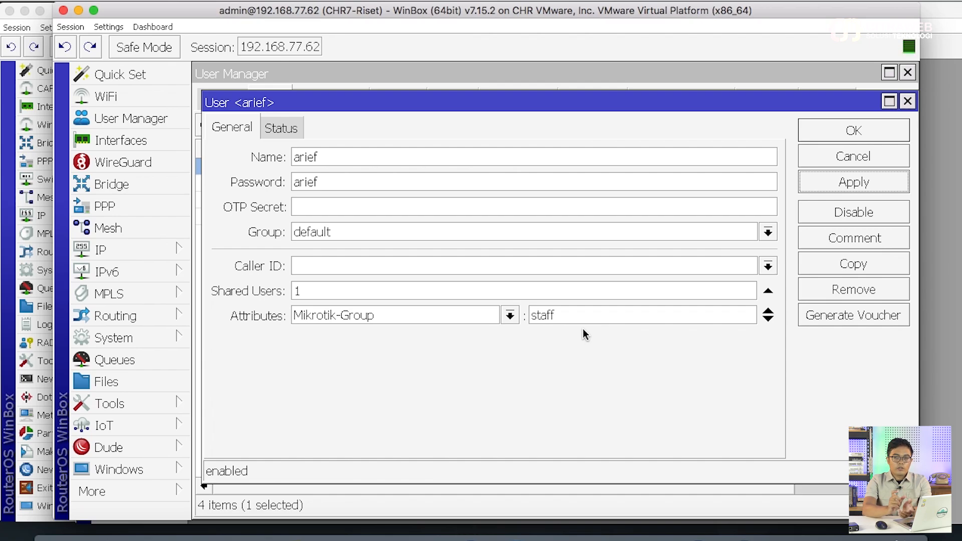
left_click(854, 131)
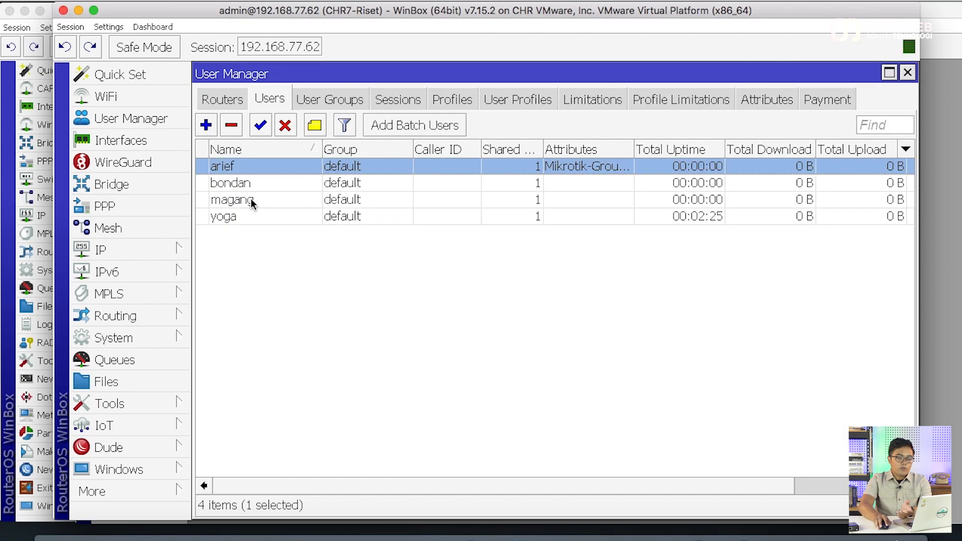
Add the attribute Mikrotik-Group = spv to user bondan, apply, and save
double_click(244, 189)
left_click(318, 316)
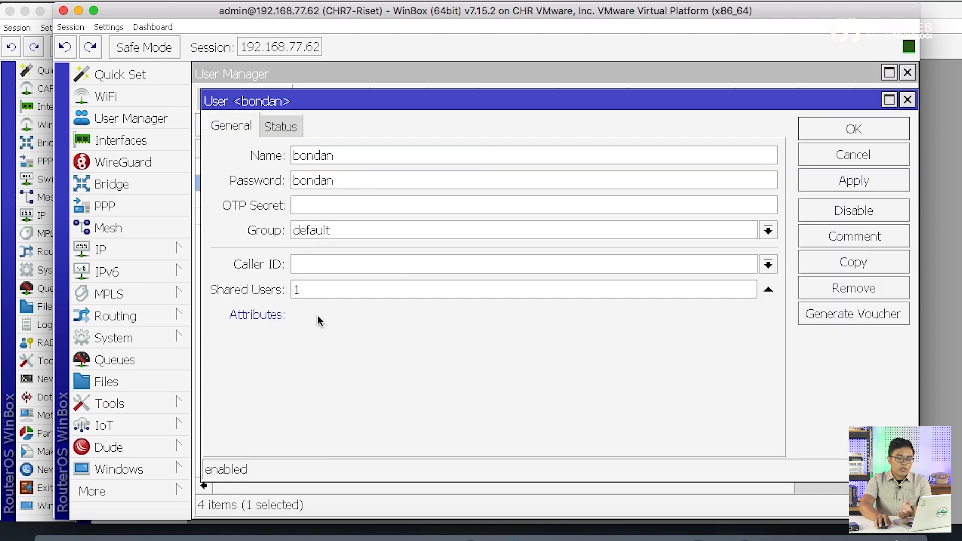
left_click(351, 315)
scroll(351, 270, "down", 3)
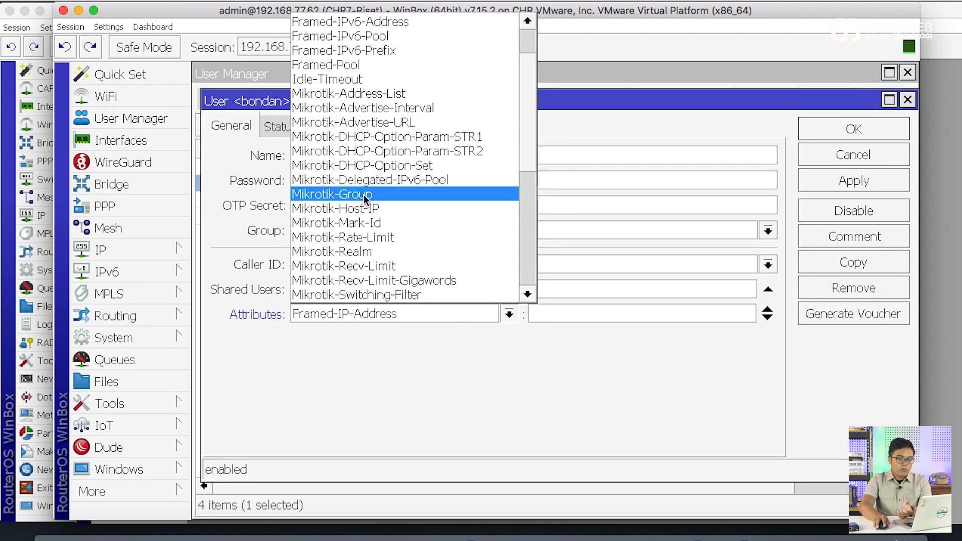
left_click(355, 191)
left_click(700, 315)
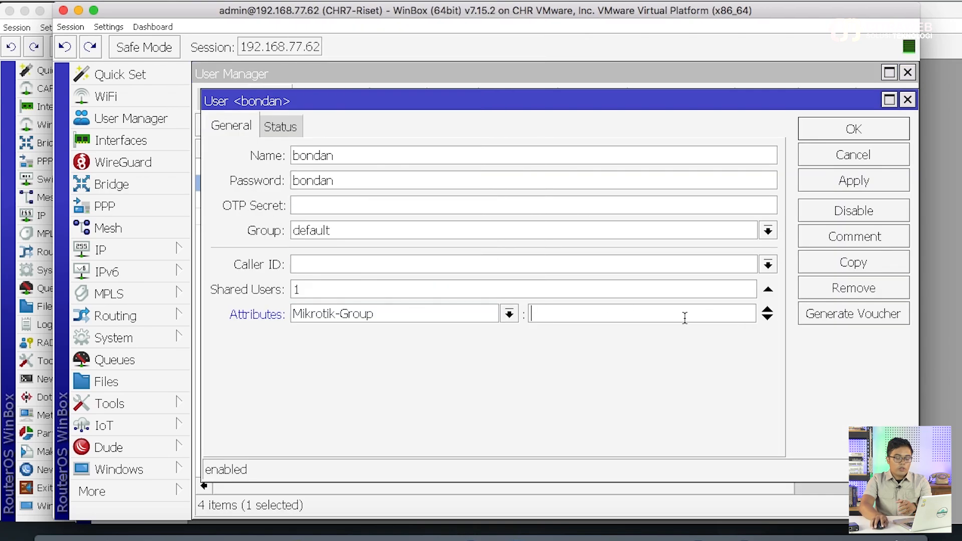
type("spv")
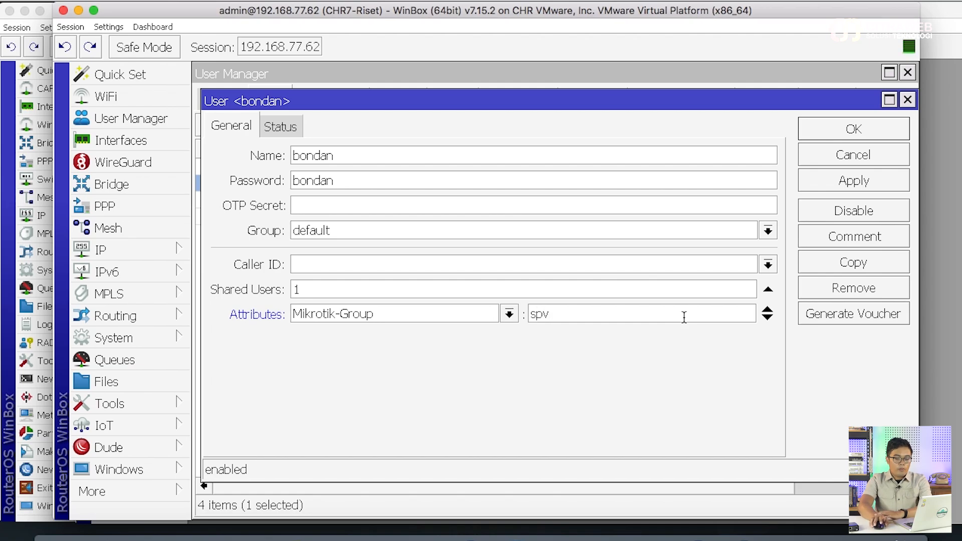
left_click(853, 186)
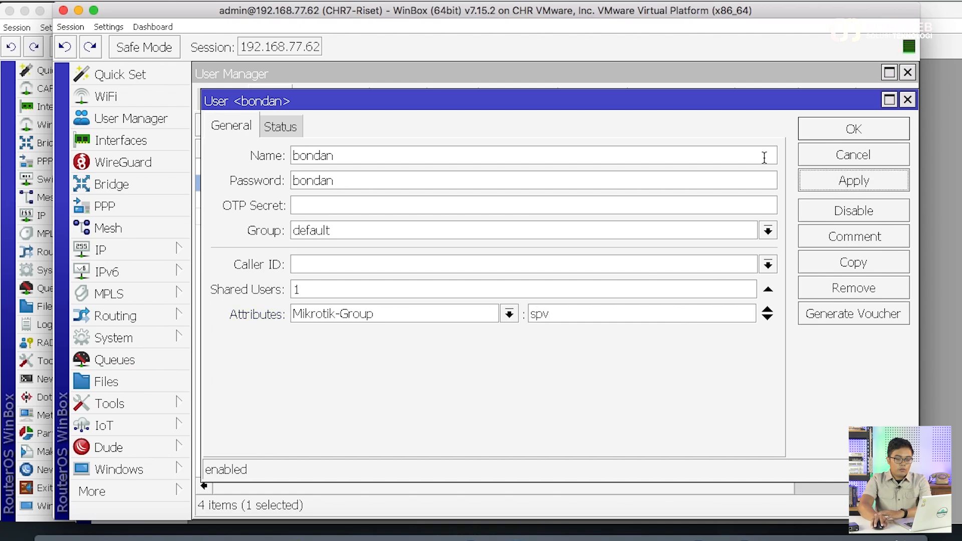
left_click(854, 129)
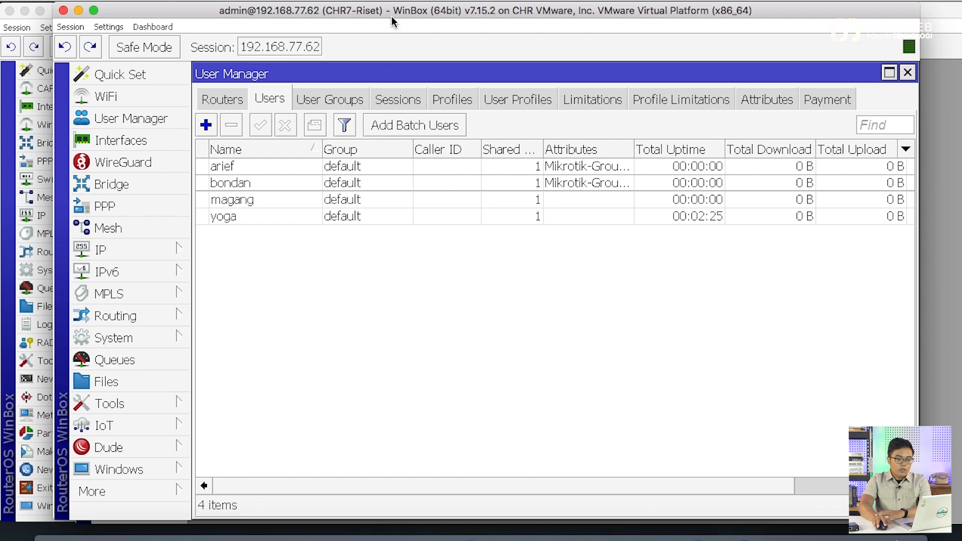
Set user magang's Mikrotik-Group attribute to magang, save, and widen the Attributes column
double_click(300, 206)
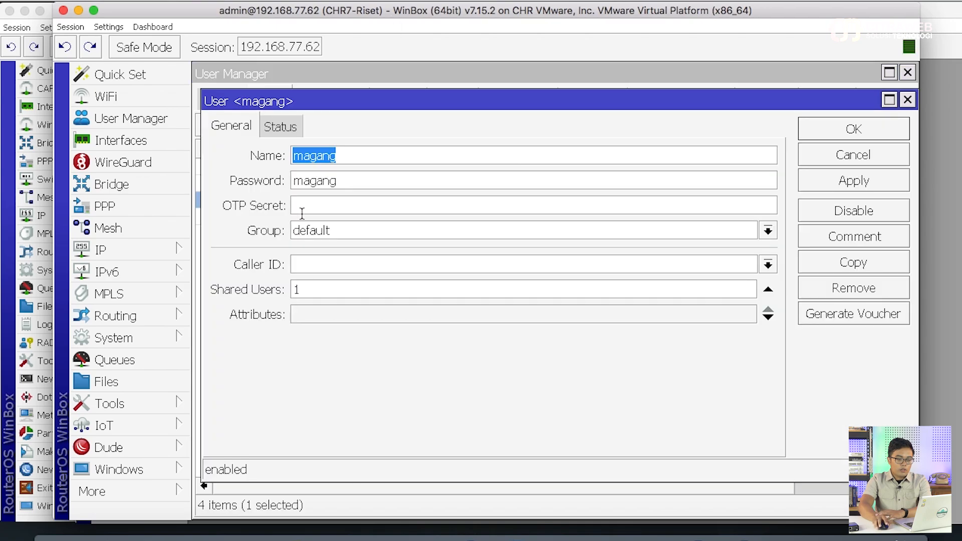
left_click(327, 316)
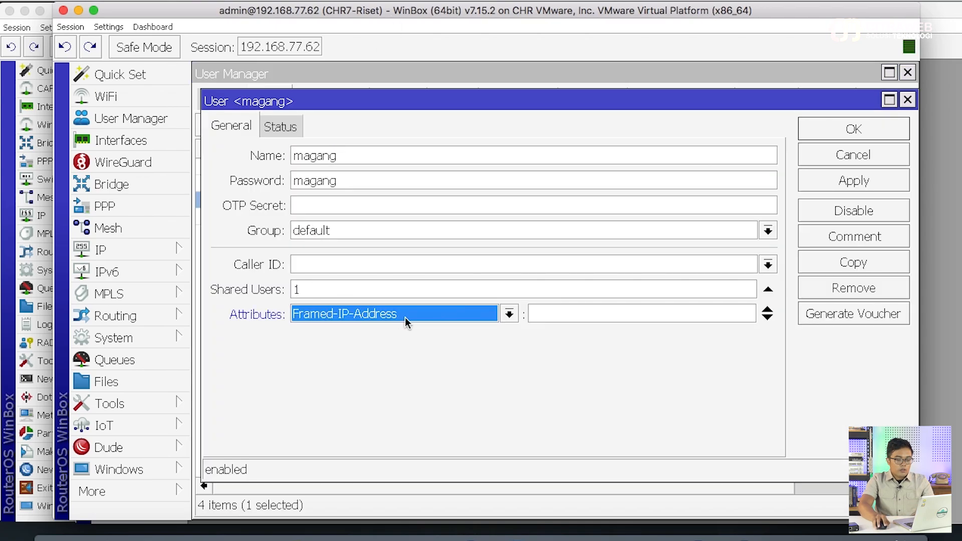
left_click(406, 317)
left_click(370, 239)
left_click(555, 314)
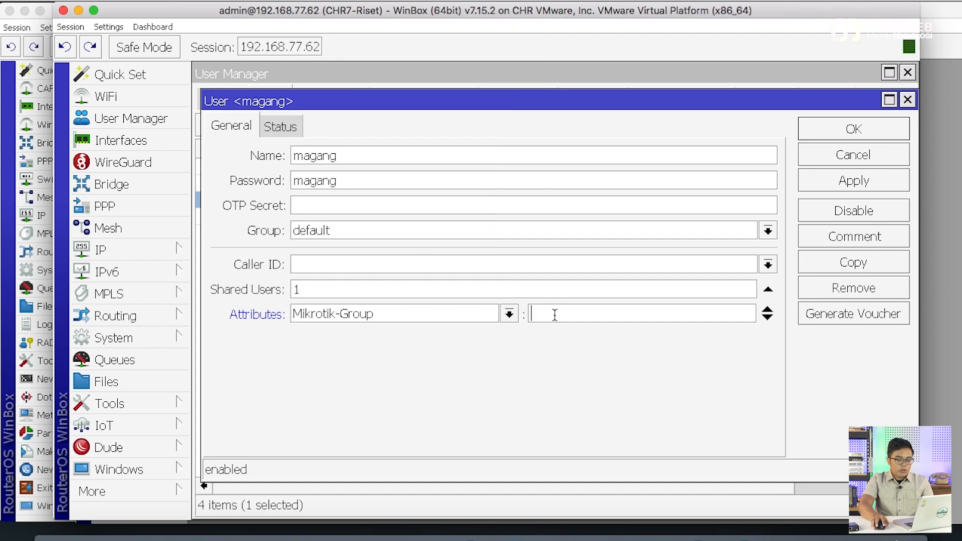
type("magang")
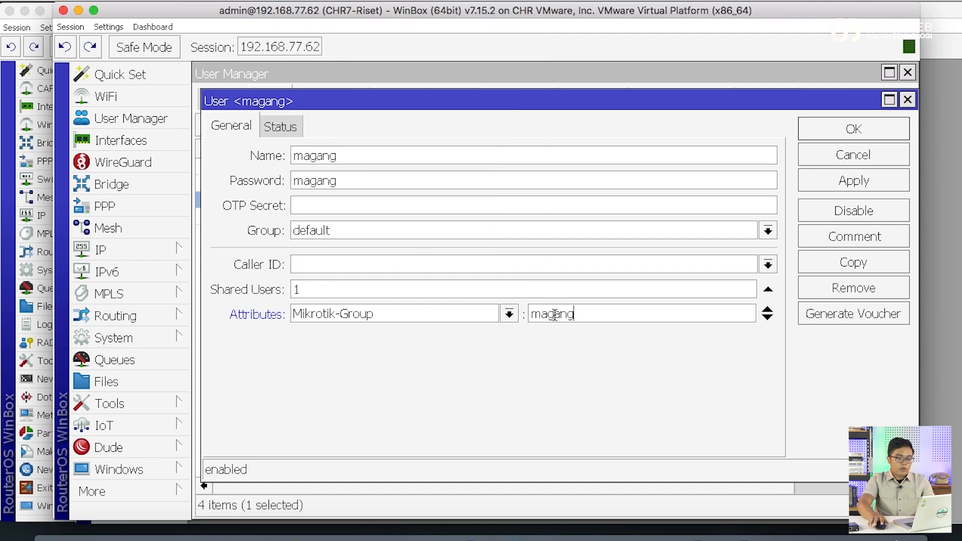
left_click(851, 130)
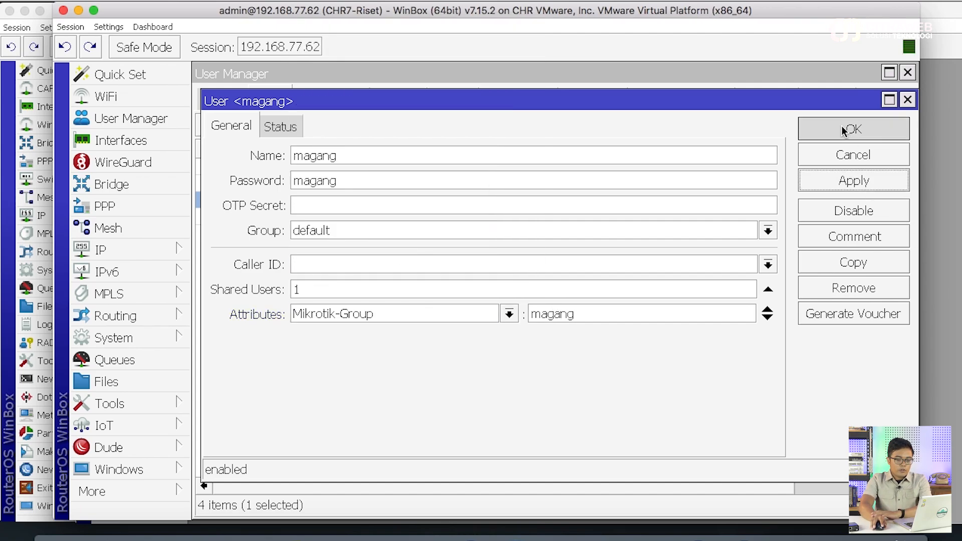
left_click(672, 292)
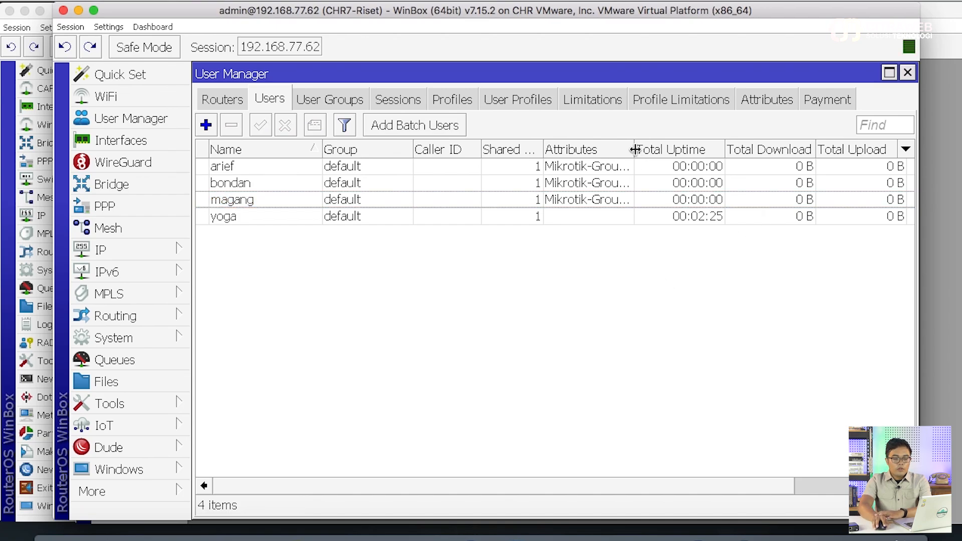
left_click_drag(634, 149, 691, 145)
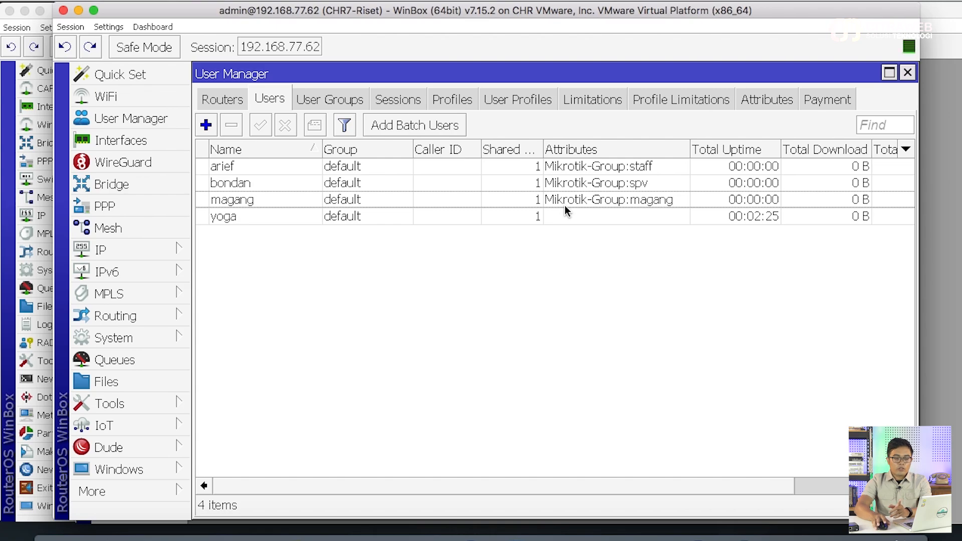
Arrange the CHR7 User Manager window beside Router-1's user groups window
left_click_drag(477, 11, 690, 11)
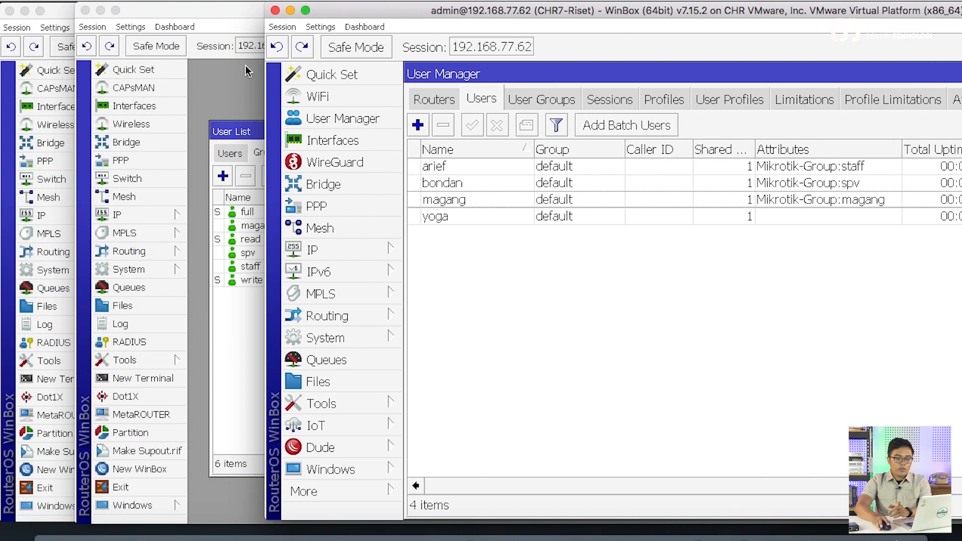
left_click_drag(236, 13, 184, 13)
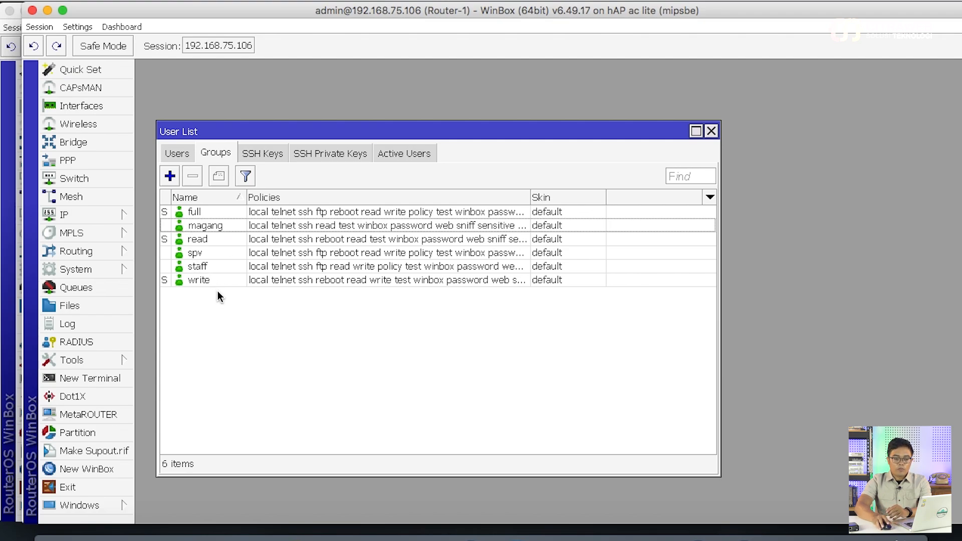
left_click_drag(839, 11, 813, 13)
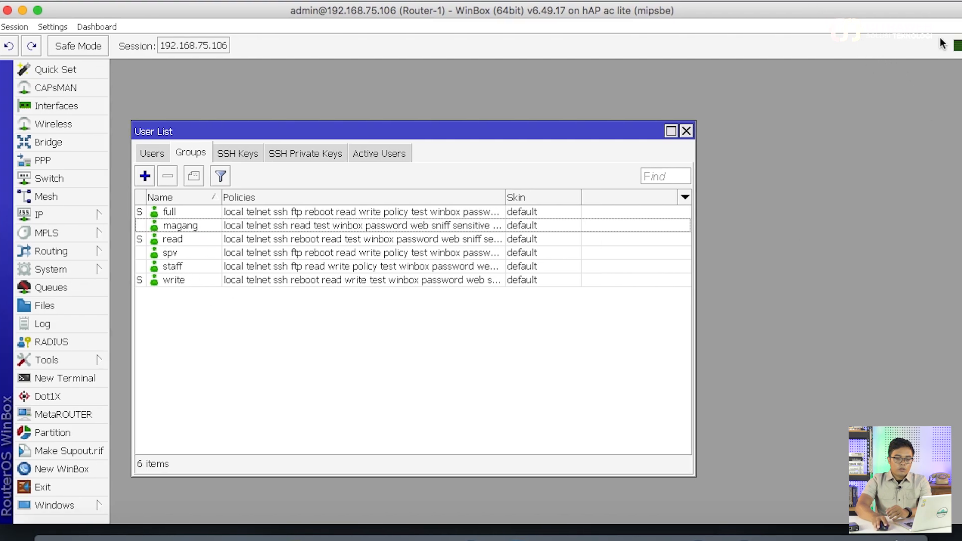
left_click_drag(896, 161, 638, 162)
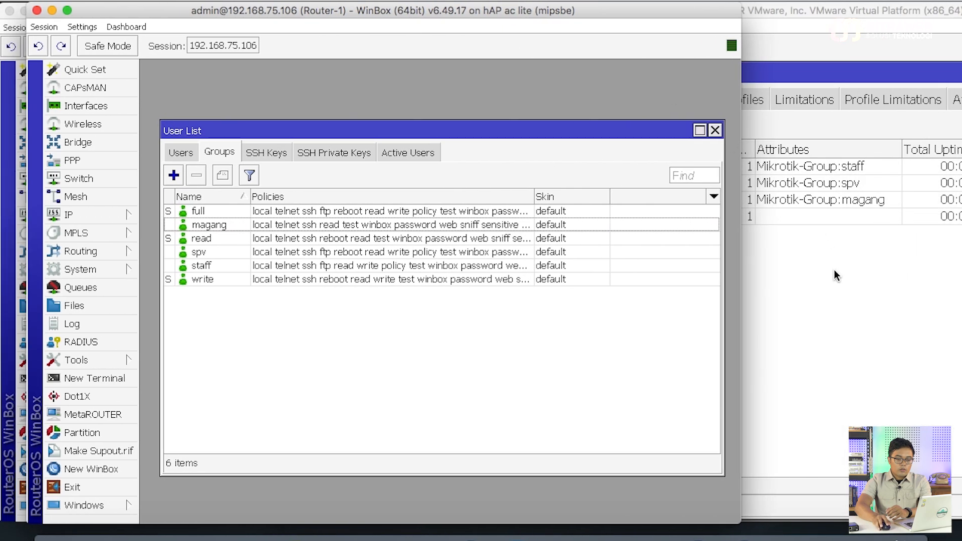
left_click(835, 275)
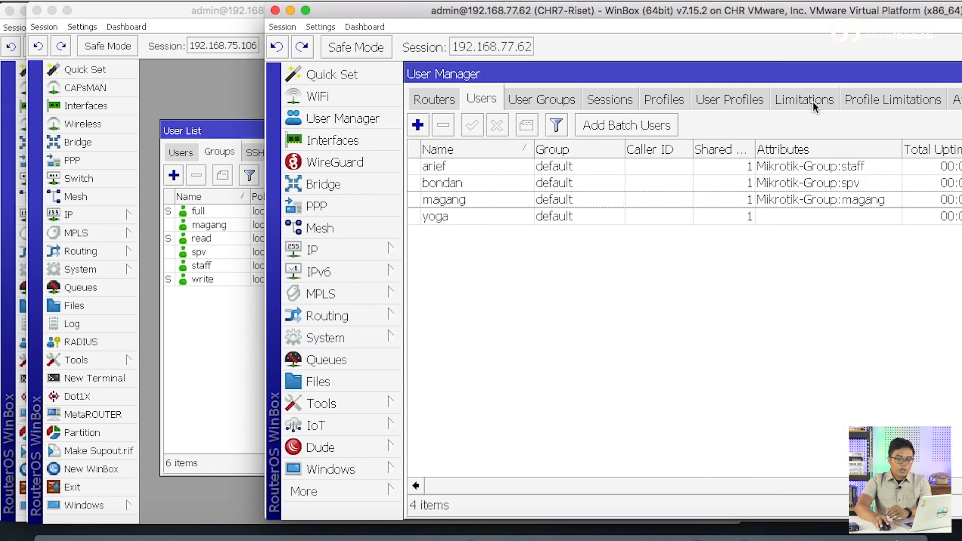
left_click_drag(683, 12, 705, 4)
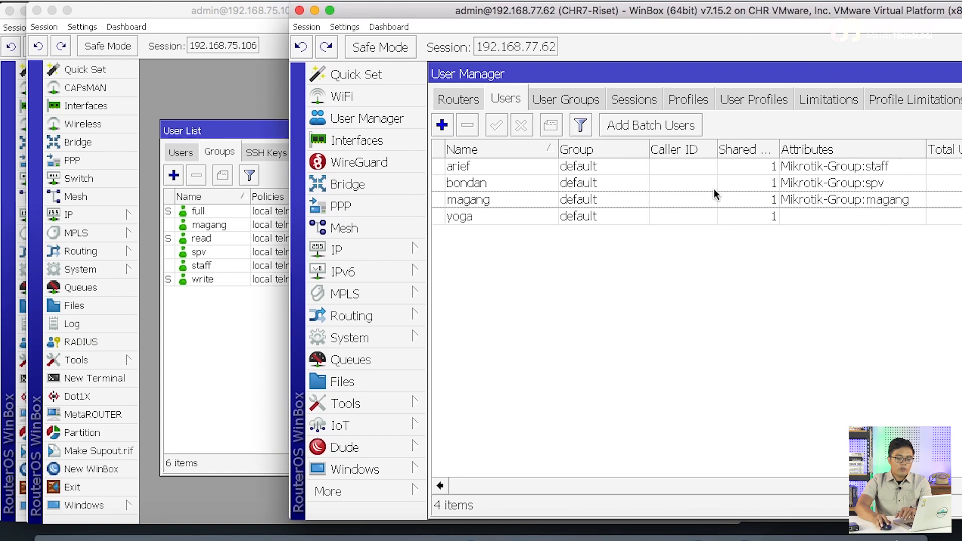
left_click_drag(716, 12, 504, 11)
Add the attribute Mikrotik-Group = full to user yoga and confirm
double_click(292, 218)
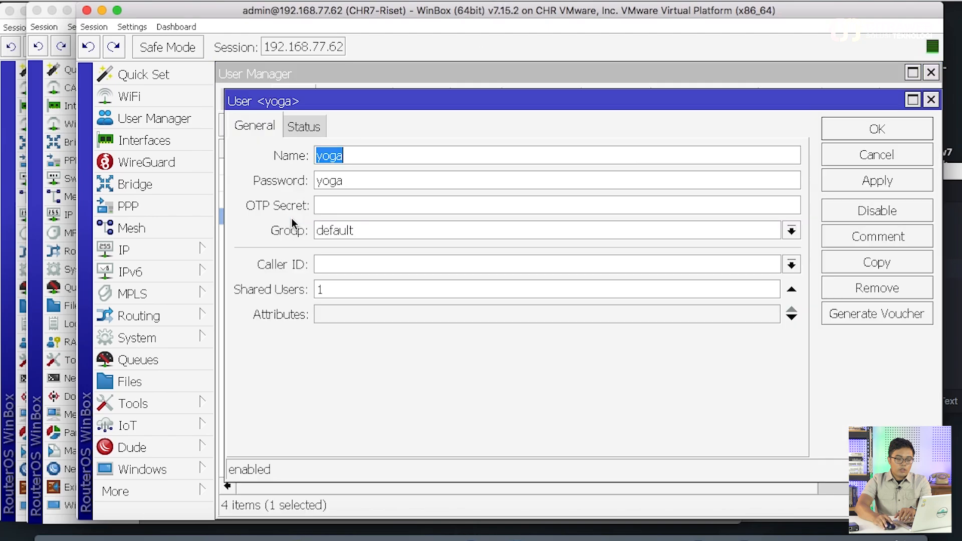
left_click(441, 315)
left_click(473, 316)
left_click(414, 239)
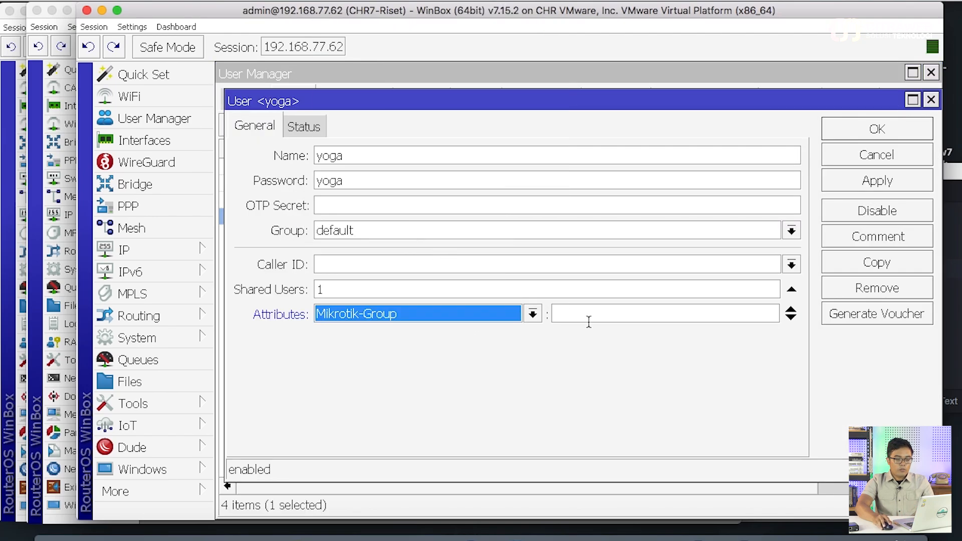
left_click(598, 313)
type("full")
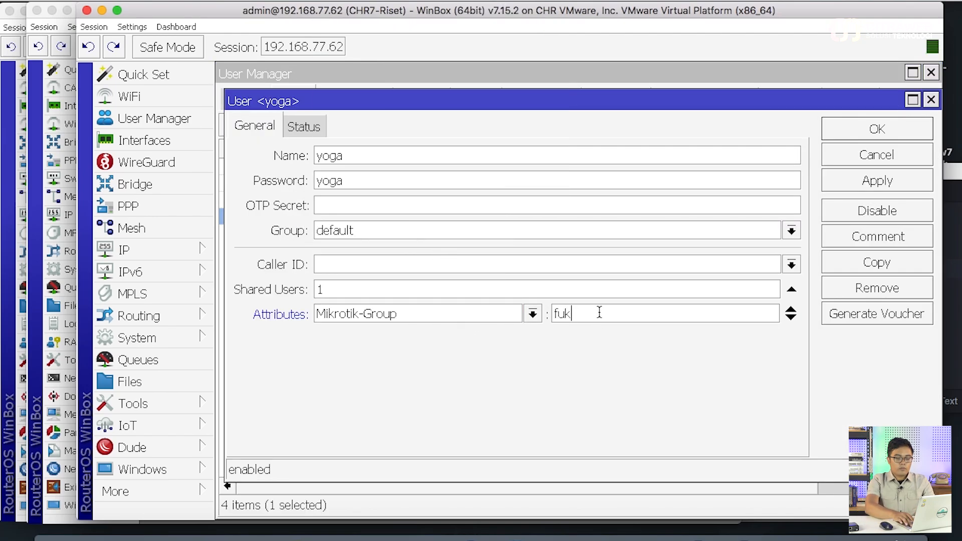
key("Return")
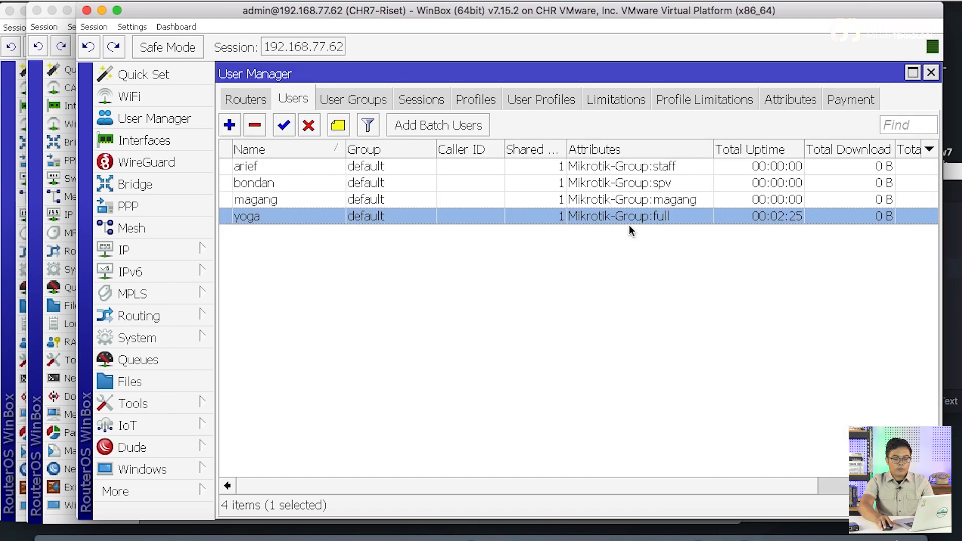
On Router-2, show the user groups and delete the baca group
left_click(101, 11)
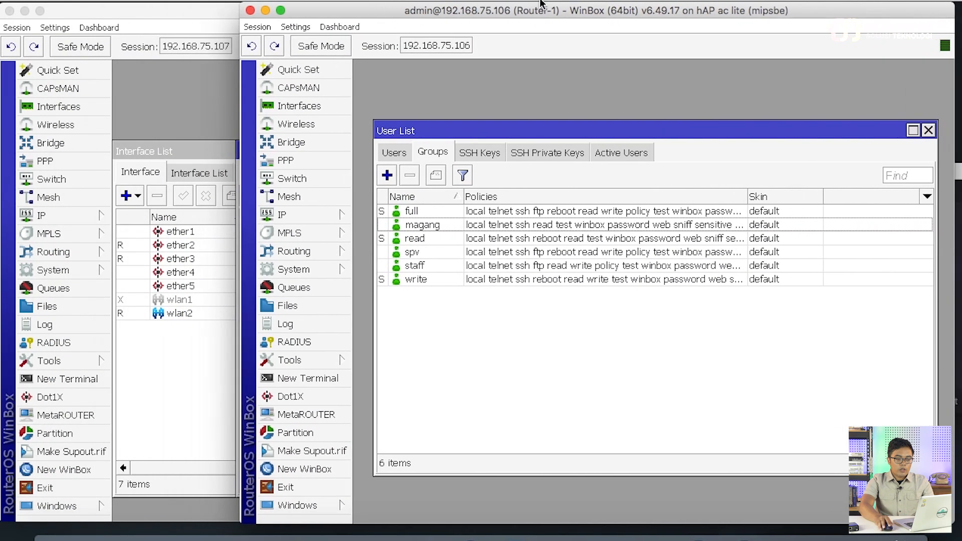
left_click(198, 14)
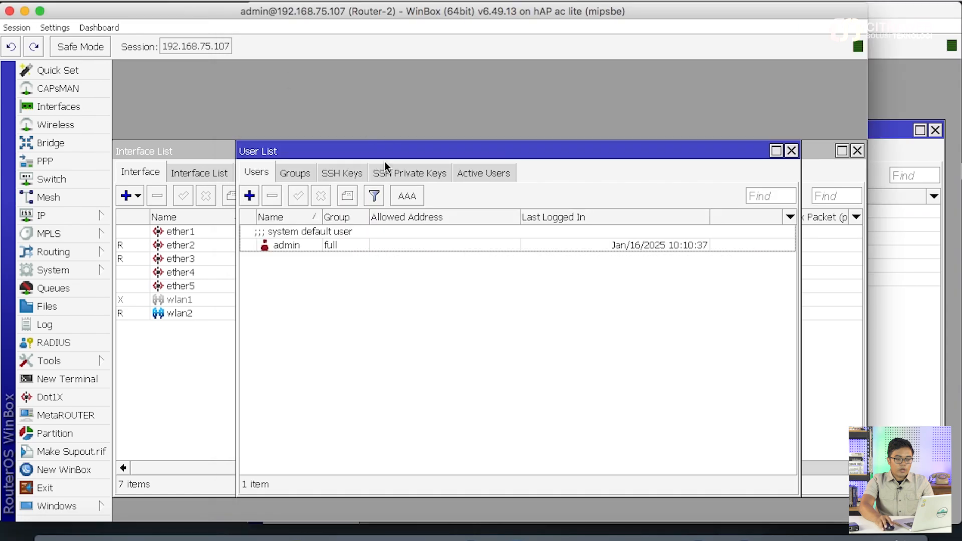
left_click(301, 173)
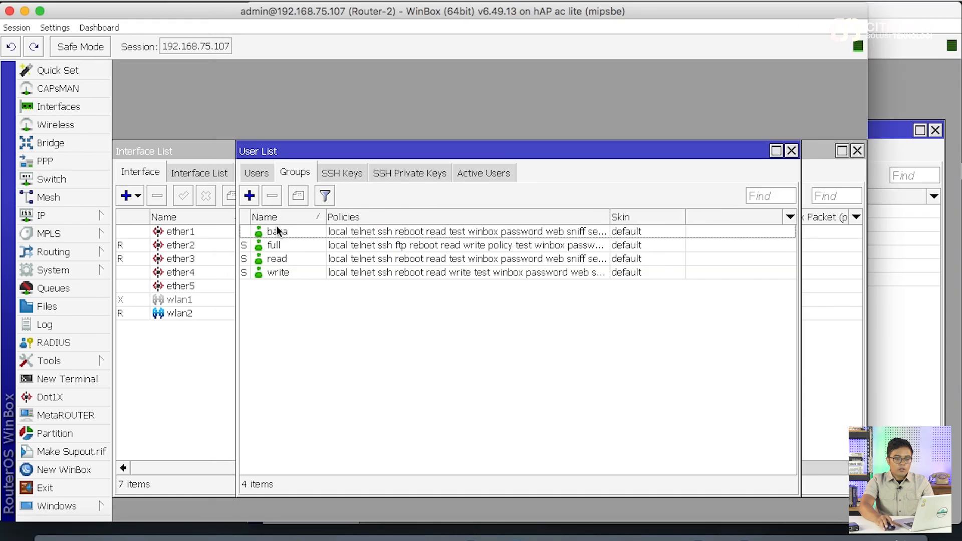
left_click(279, 231)
left_click(273, 197)
left_click(250, 196)
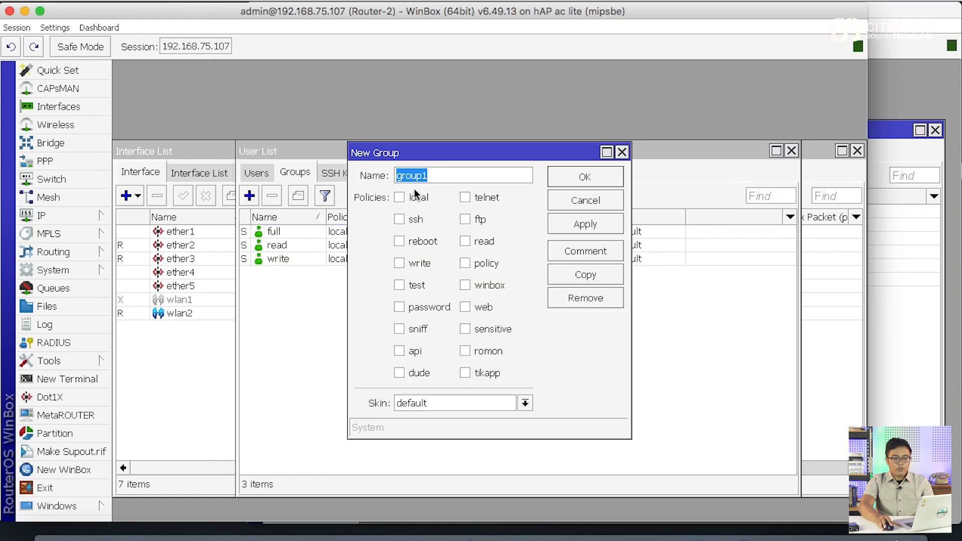
left_click(576, 200)
Copy Router-2's full group into a new group named spv
double_click(322, 233)
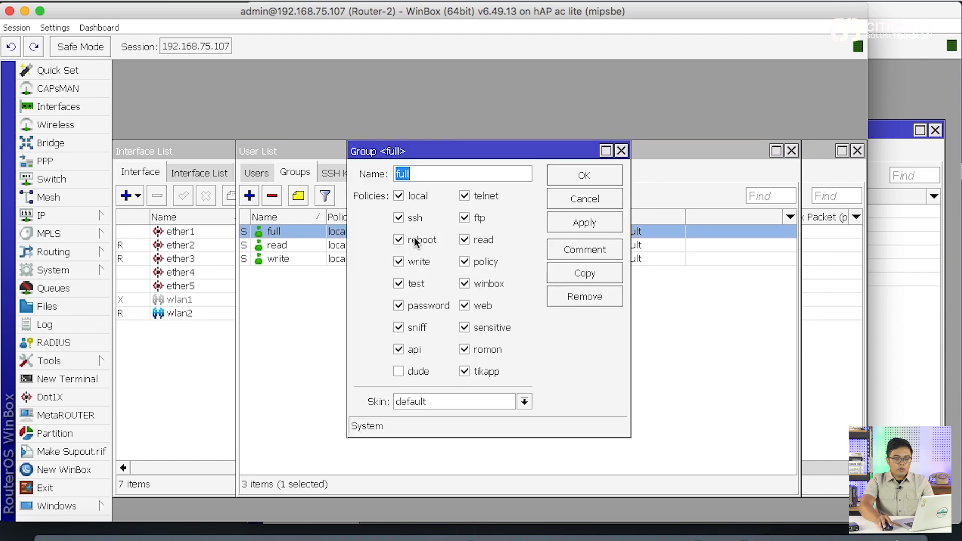
left_click(584, 273)
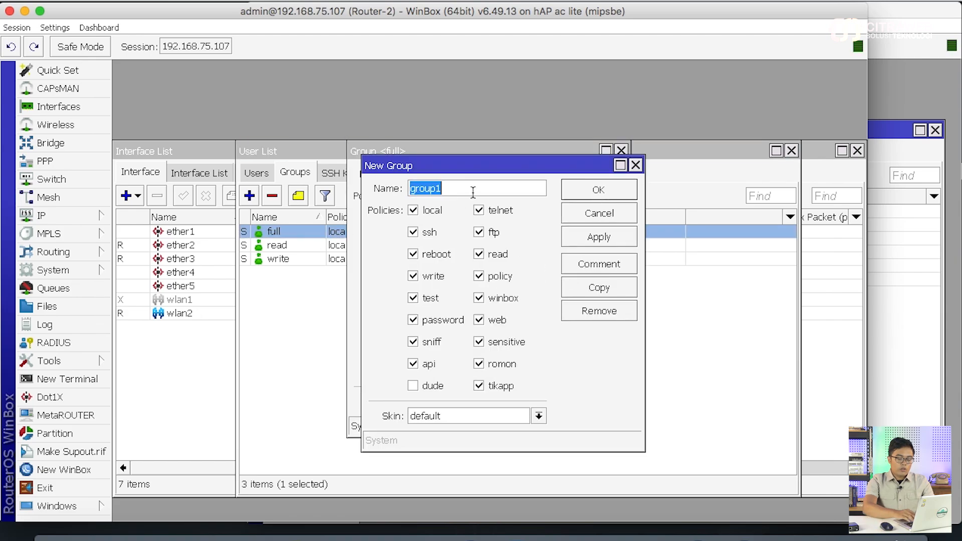
type("spv")
key("Return")
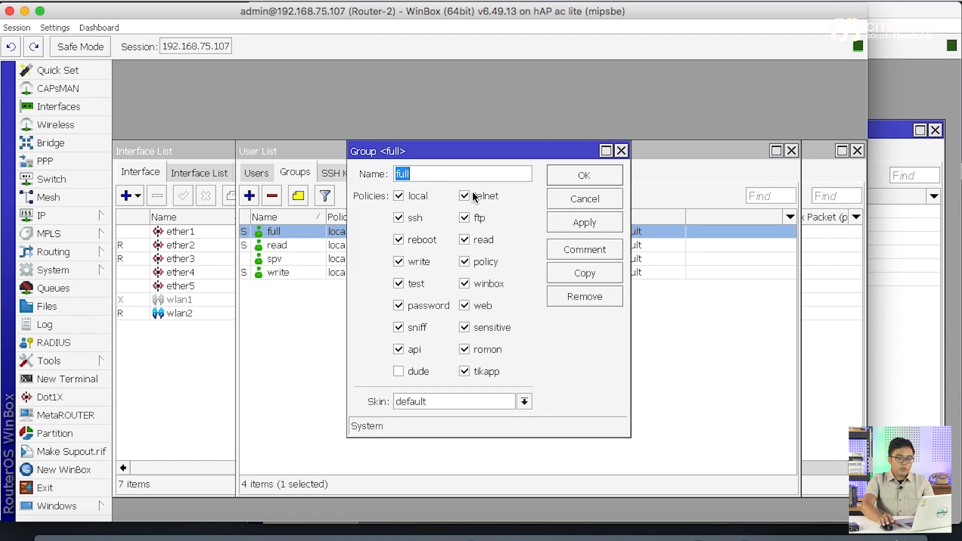
Copy the full group into a staff group without reboot permission and close the dialogs
left_click(585, 274)
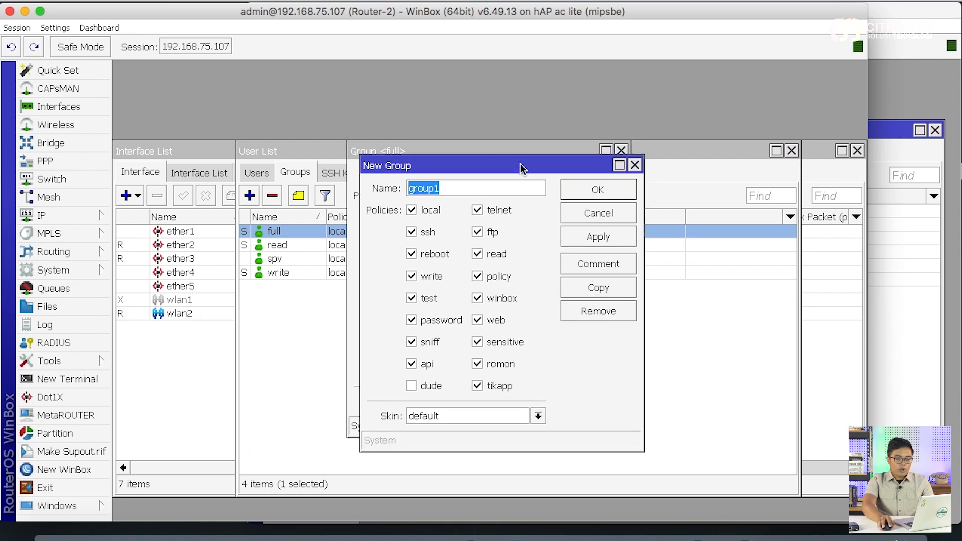
left_click_drag(522, 165, 617, 173)
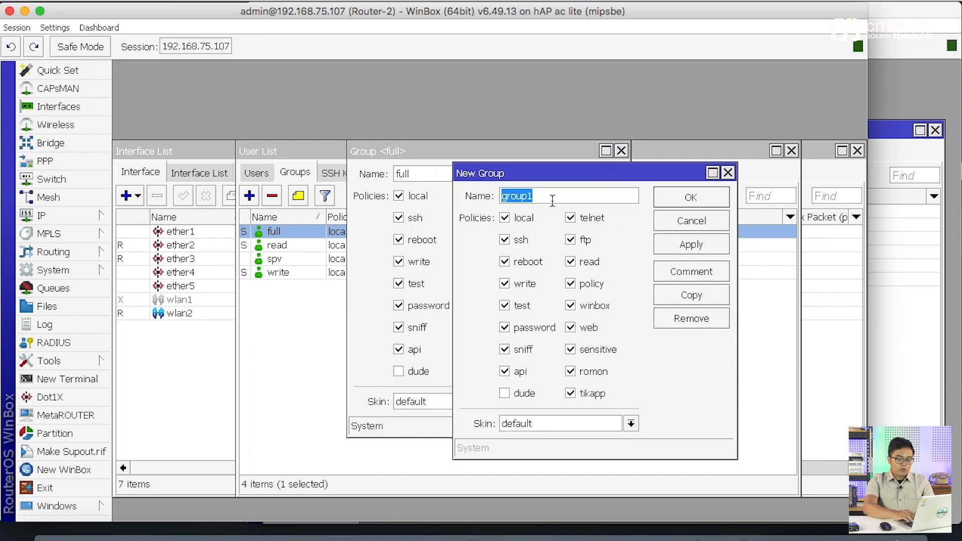
type("staff")
left_click(534, 264)
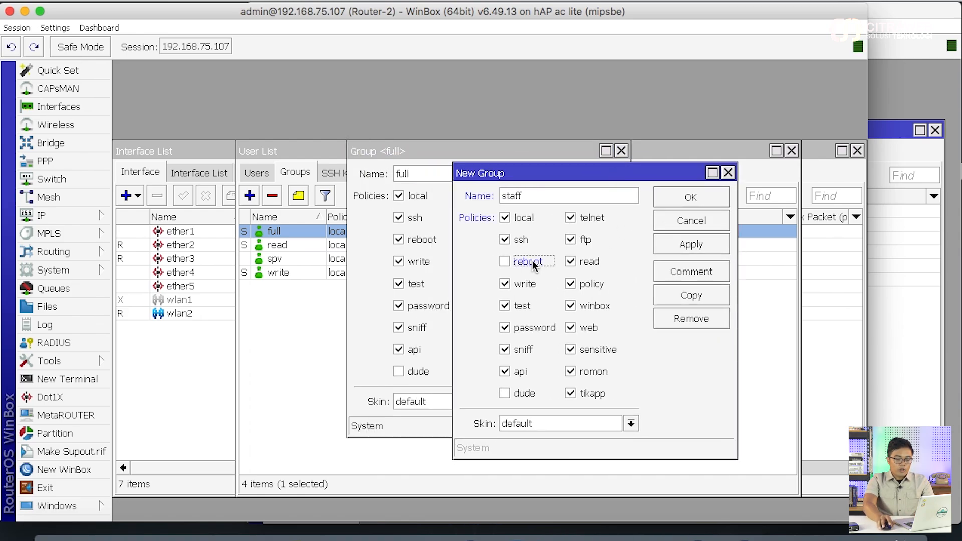
left_click(694, 246)
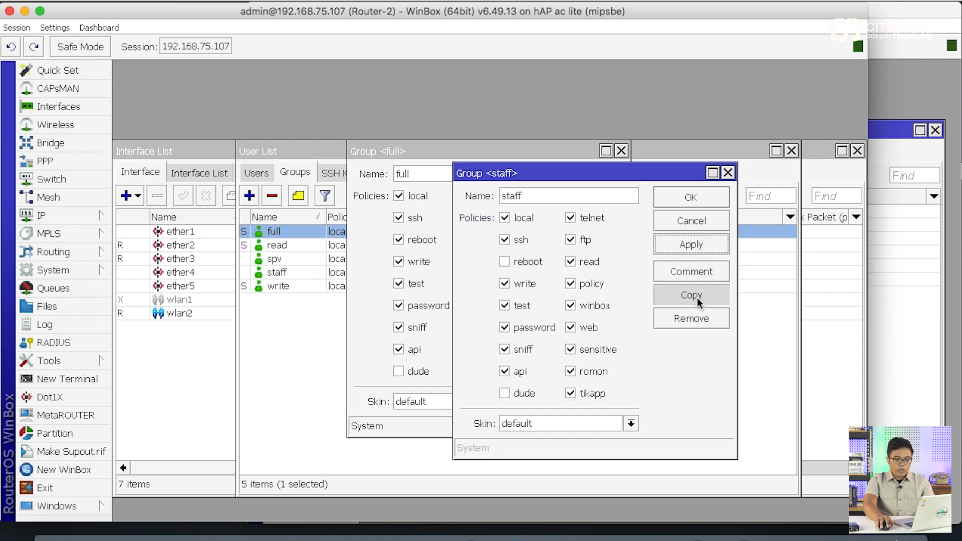
left_click(699, 296)
left_click(615, 217)
left_click(688, 221)
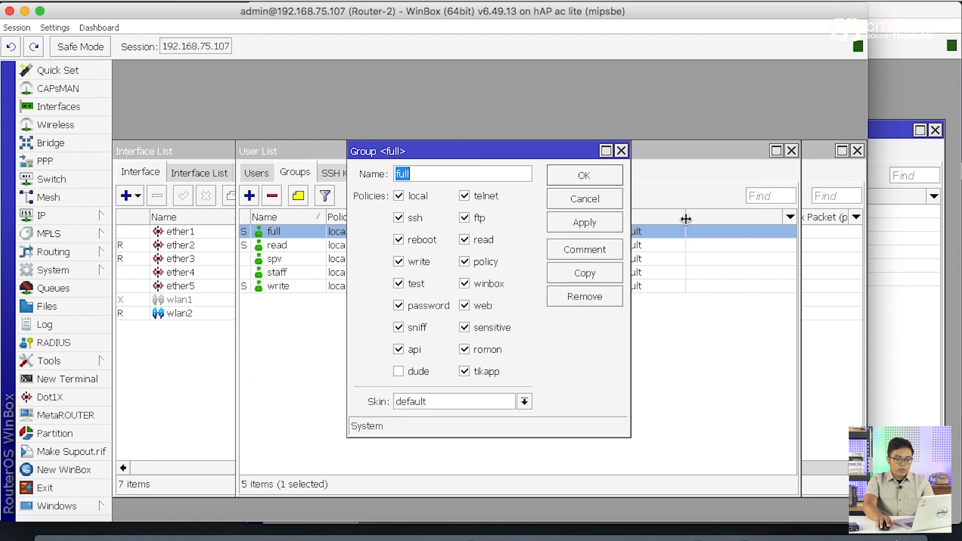
left_click(602, 200)
Copy the read group into a magang group without reboot, close dialogs, and narrow Router-2's window
double_click(302, 248)
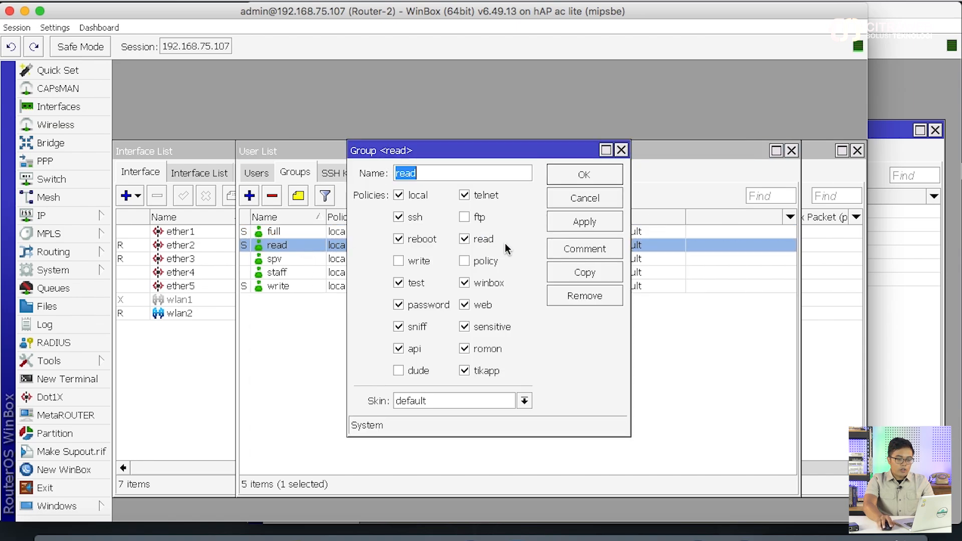
left_click(584, 272)
type("magang")
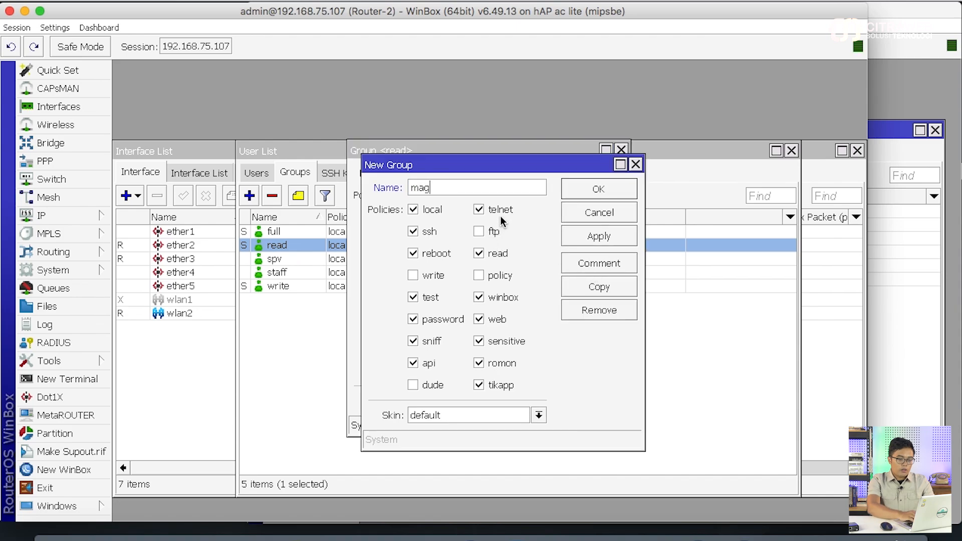
left_click(449, 252)
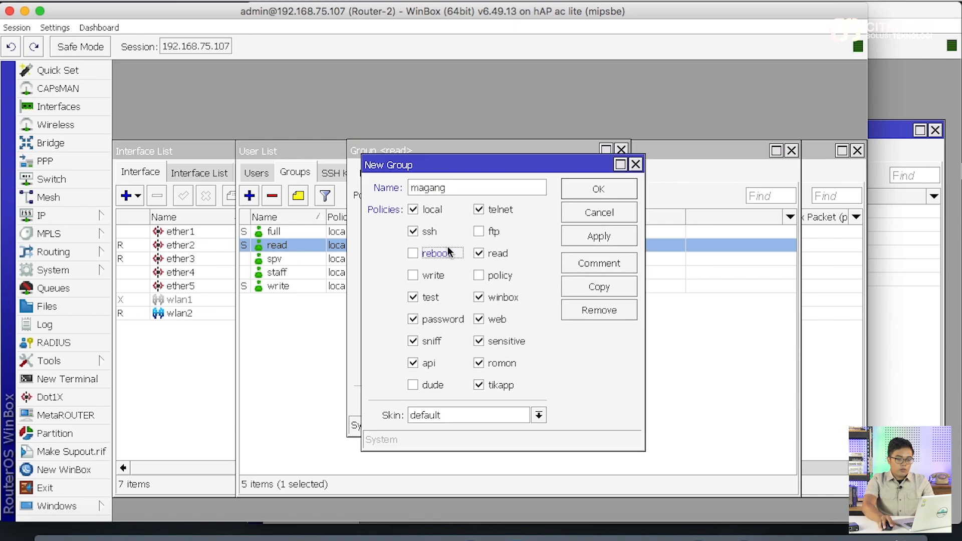
left_click(592, 239)
left_click(591, 188)
left_click(579, 186)
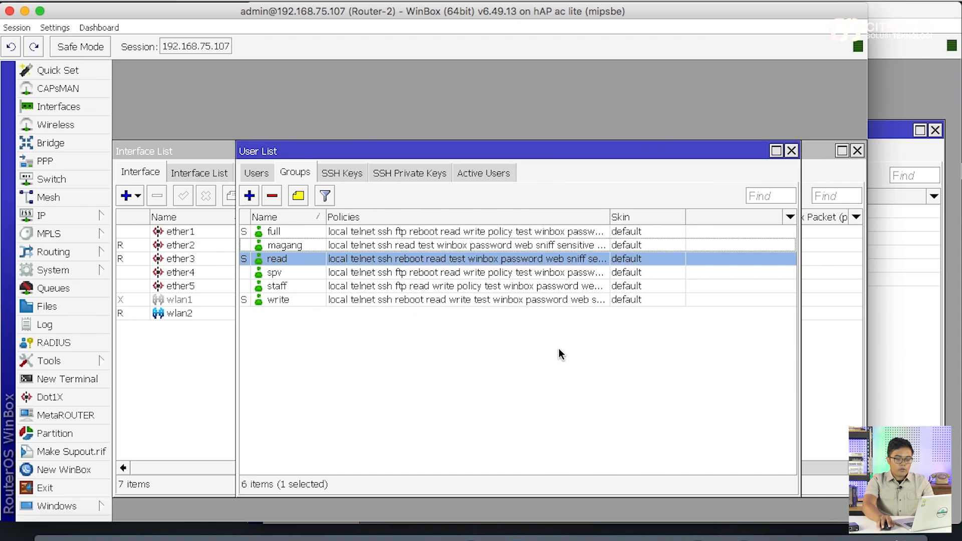
left_click(560, 354)
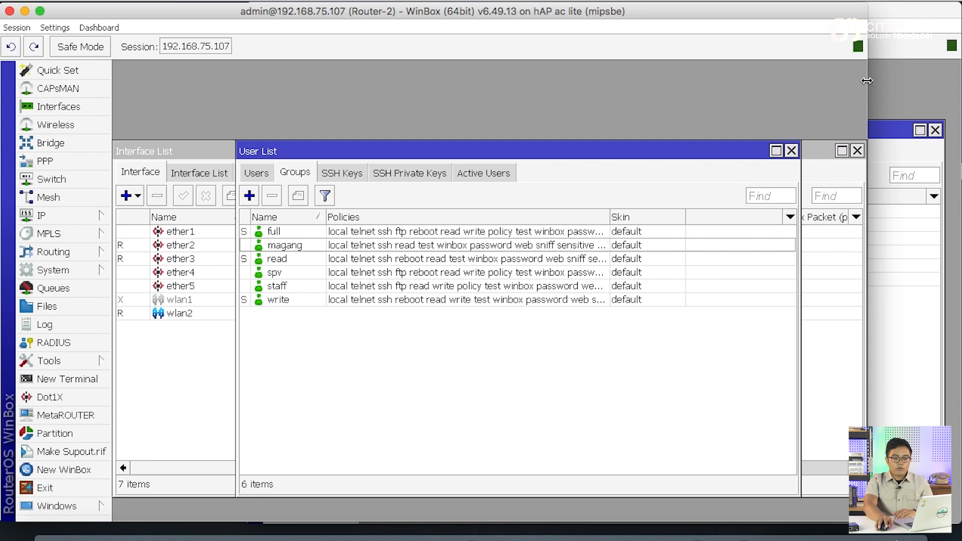
left_click_drag(867, 81, 640, 230)
Compare Router-1's six user groups with the User Manager users' Mikrotik-Group values
left_click(709, 304)
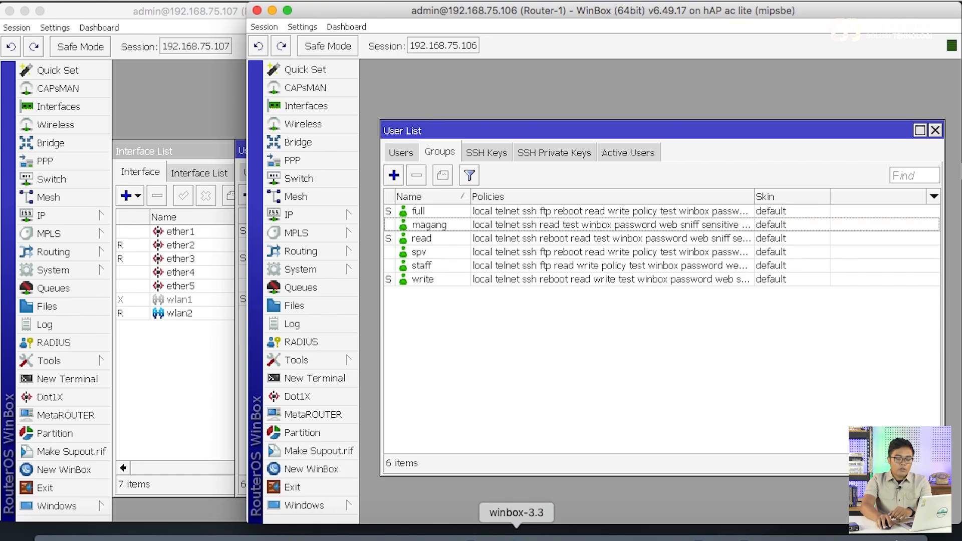
left_click(517, 532)
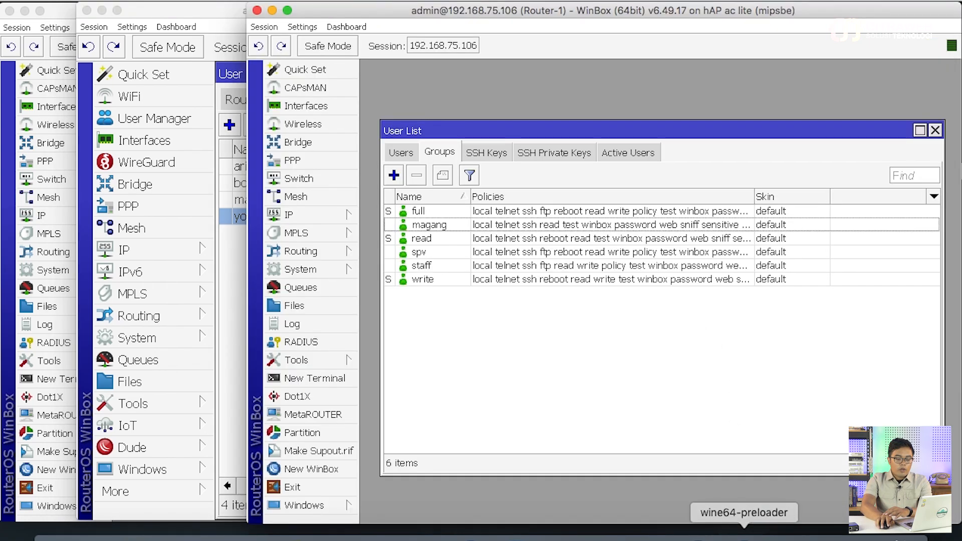
left_click(744, 532)
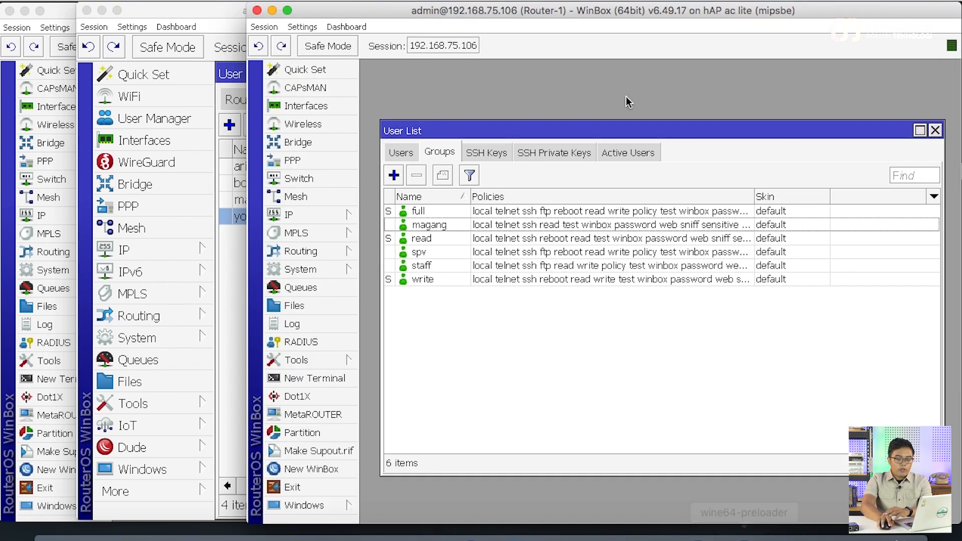
left_click_drag(631, 10, 466, 10)
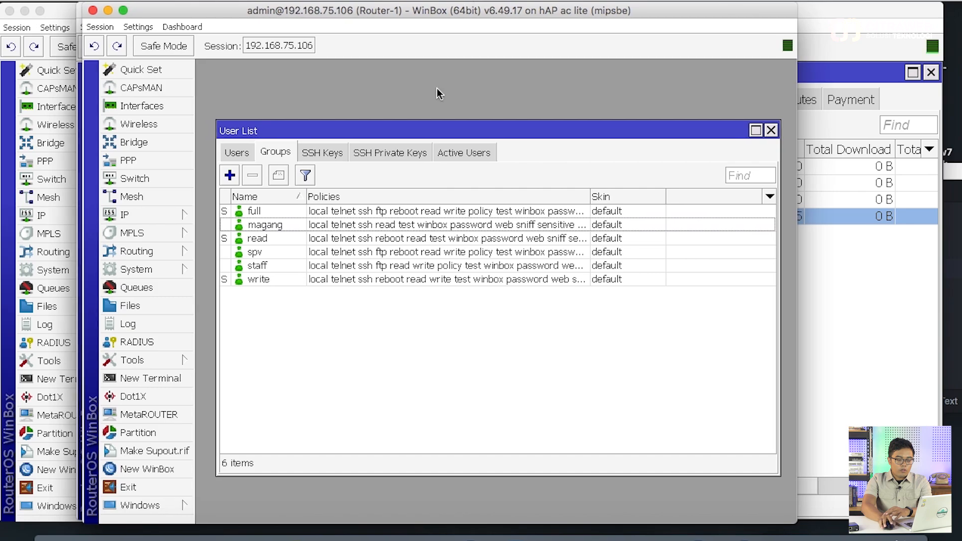
Open a new WinBox login and connect to Router-1 with a User Manager account
left_click(151, 469)
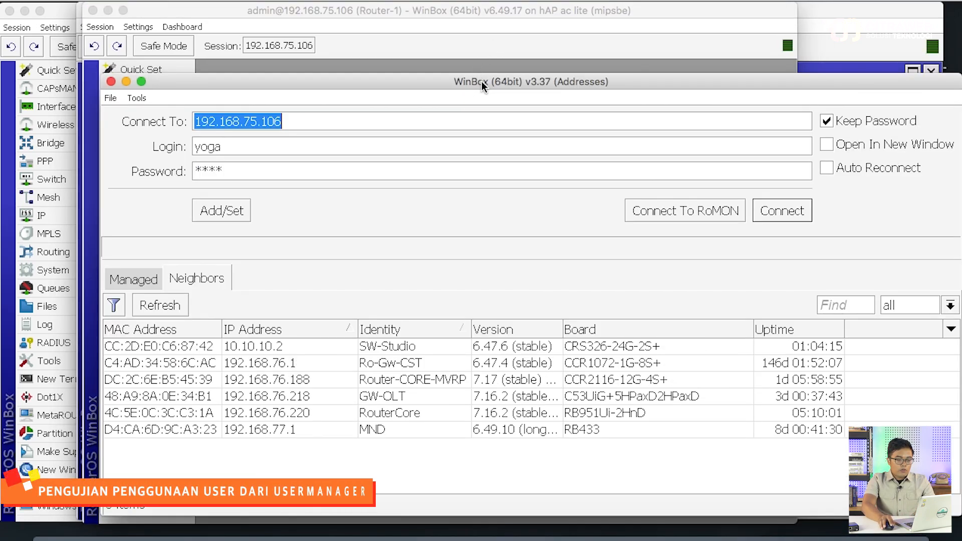
left_click_drag(468, 80, 470, 8)
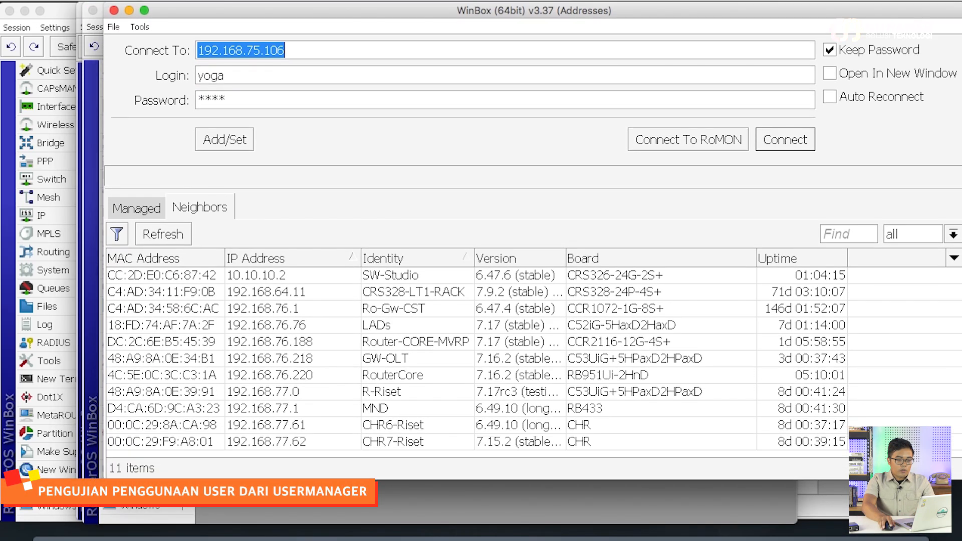
left_click_drag(482, 475, 485, 496)
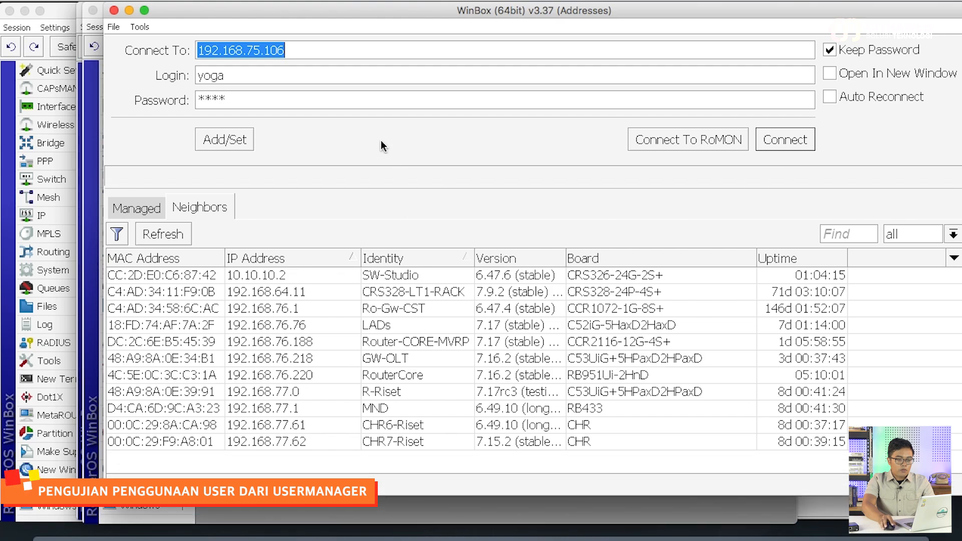
left_click(785, 140)
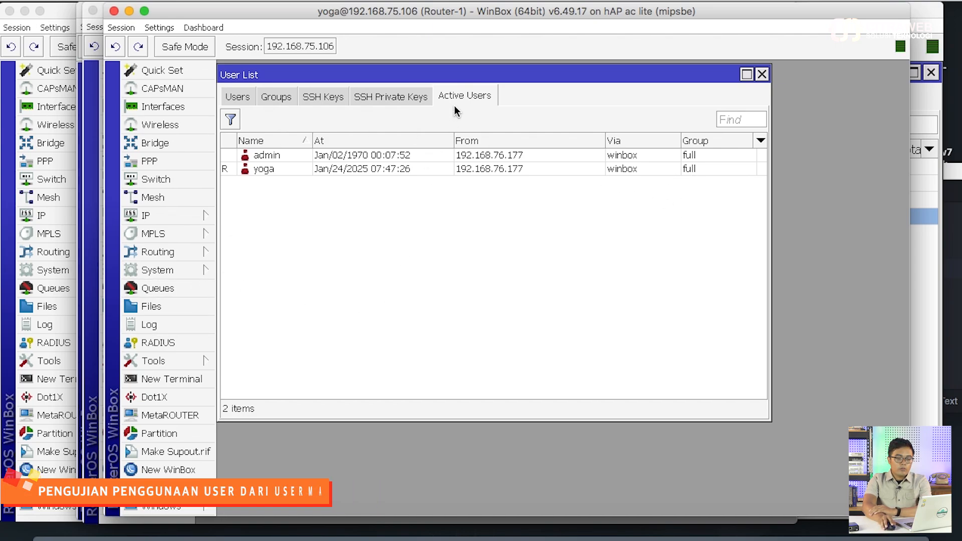
Disconnect the Router-1 session from the Session menu
left_click(157, 27)
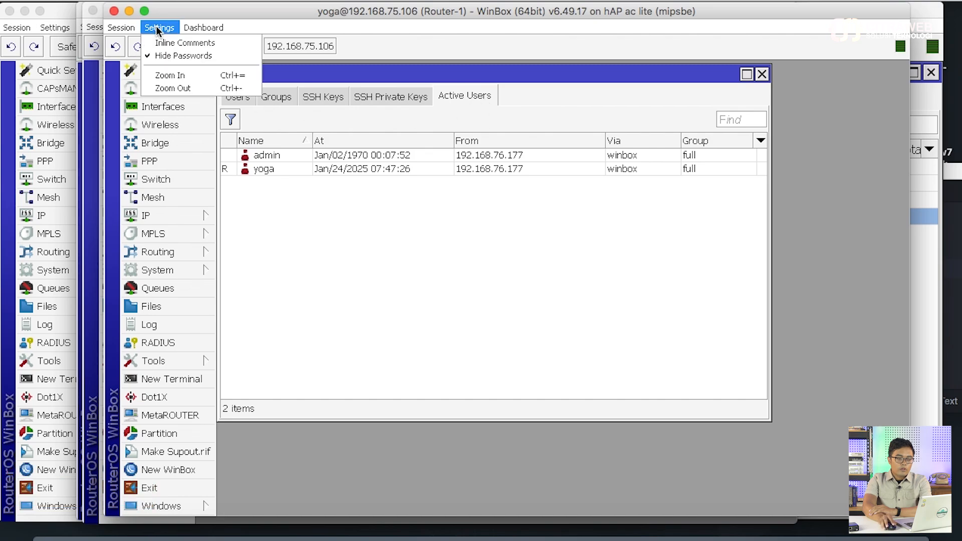
mouse_move(123, 31)
left_click(143, 141)
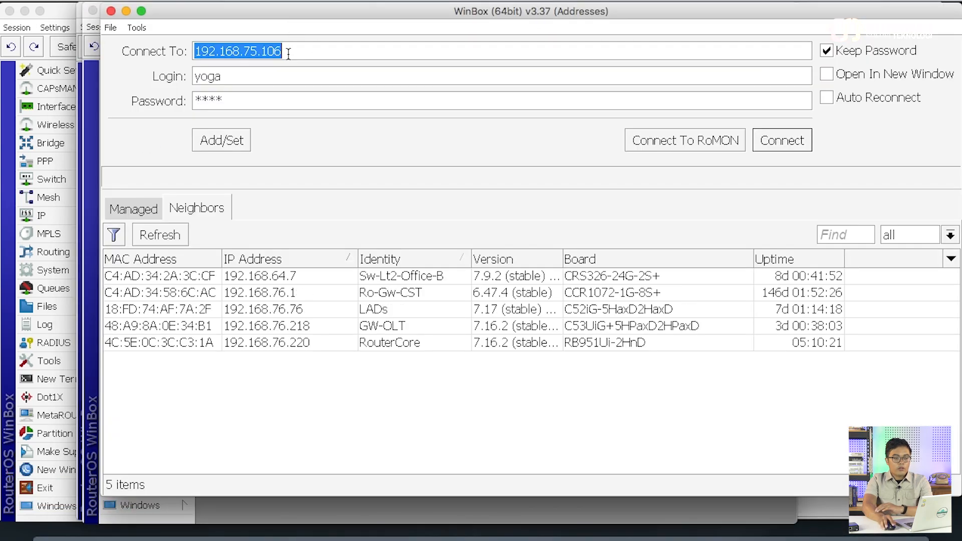
Log into Router-1 with the staff-group User Manager account, then disconnect that session
double_click(286, 84)
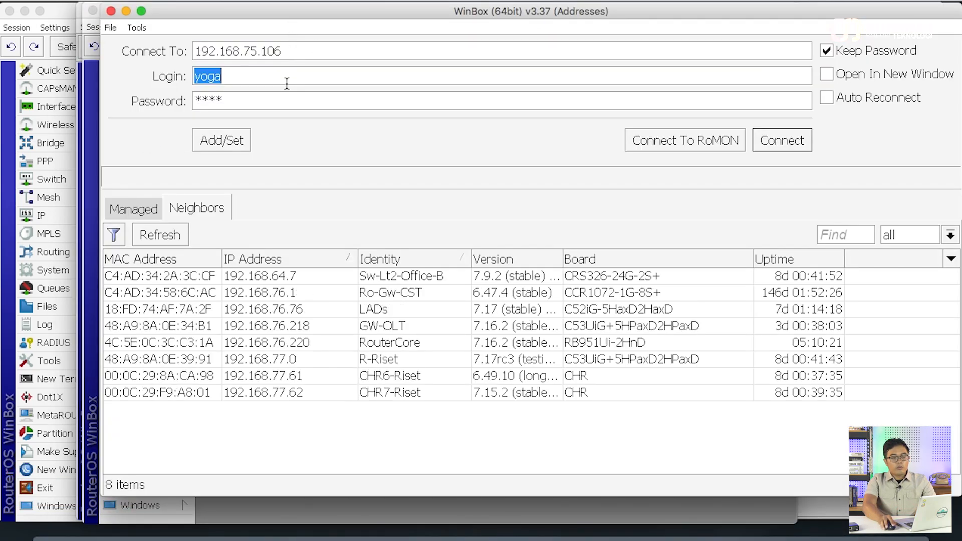
type("arif")
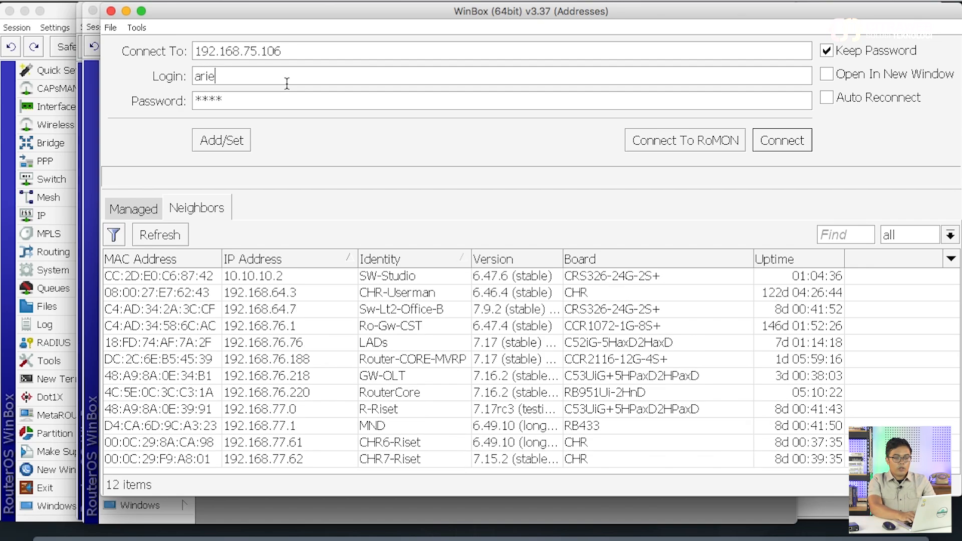
type("f")
key("Tab")
type("ad")
key("Return")
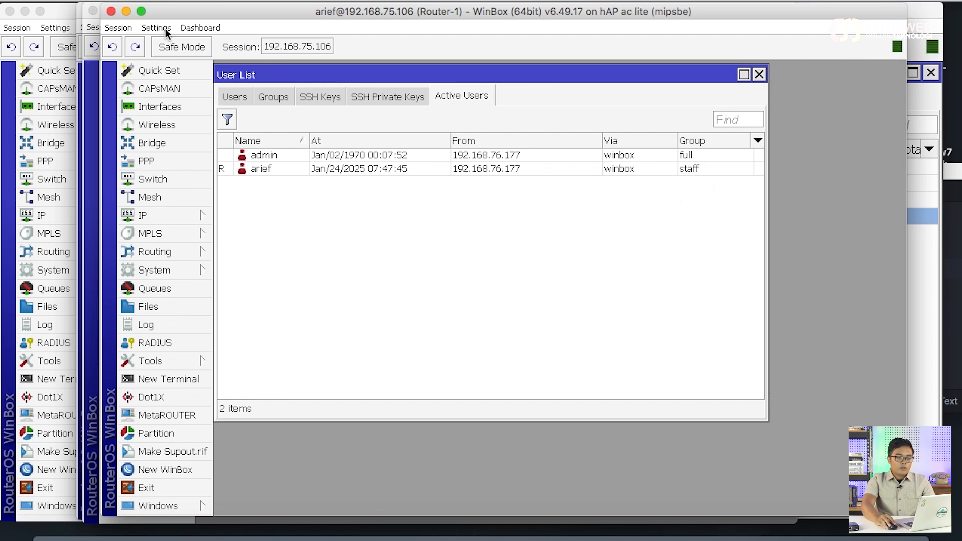
left_click(132, 28)
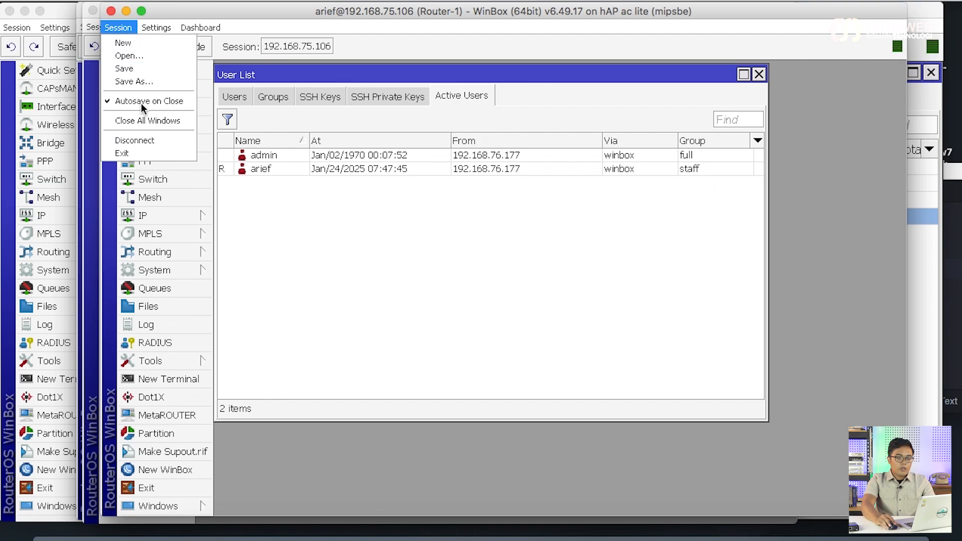
left_click(145, 141)
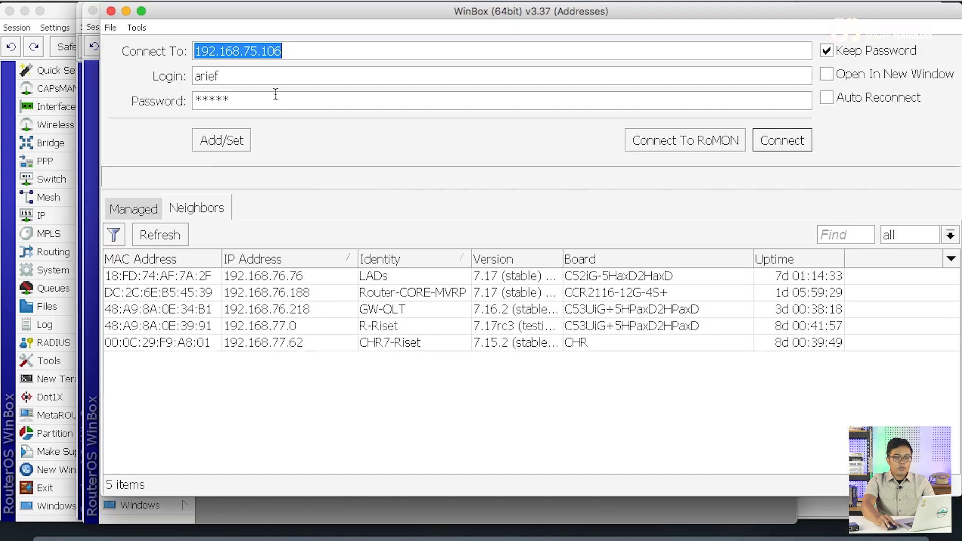
Connect to Router-1 as the magang user with its password
double_click(261, 82)
type("magang")
key("Tab")
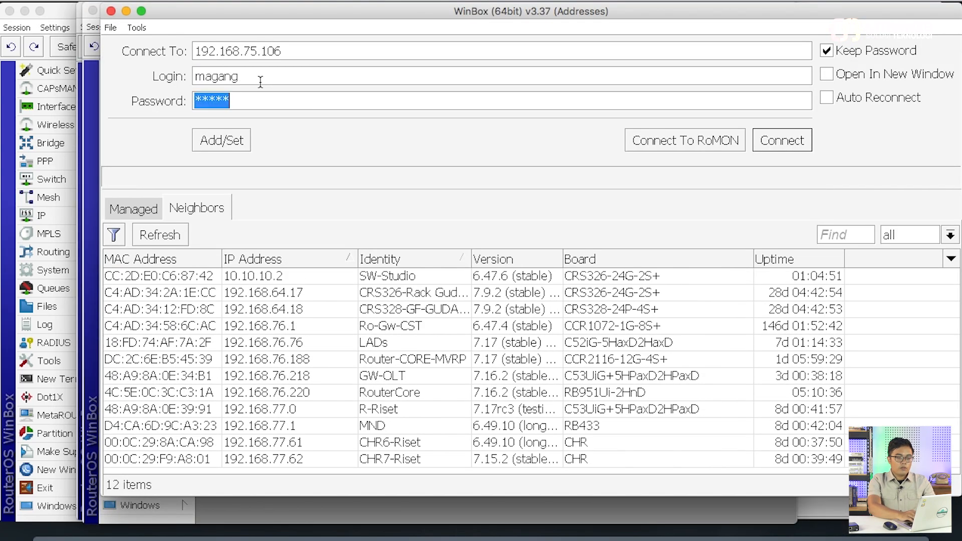
type("****")
key("Return")
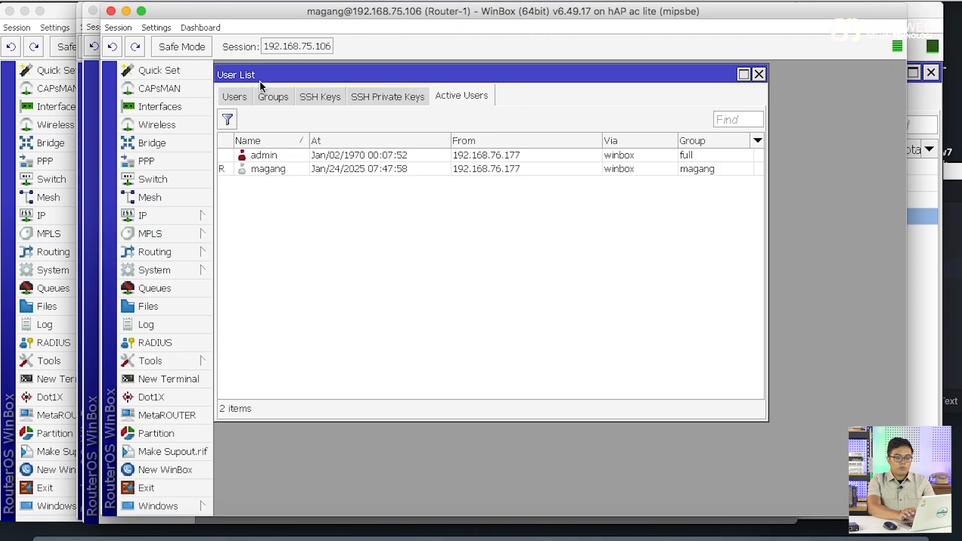
Check the Active Users, Users and Groups lists to confirm magang holds the magang group
left_click(344, 170)
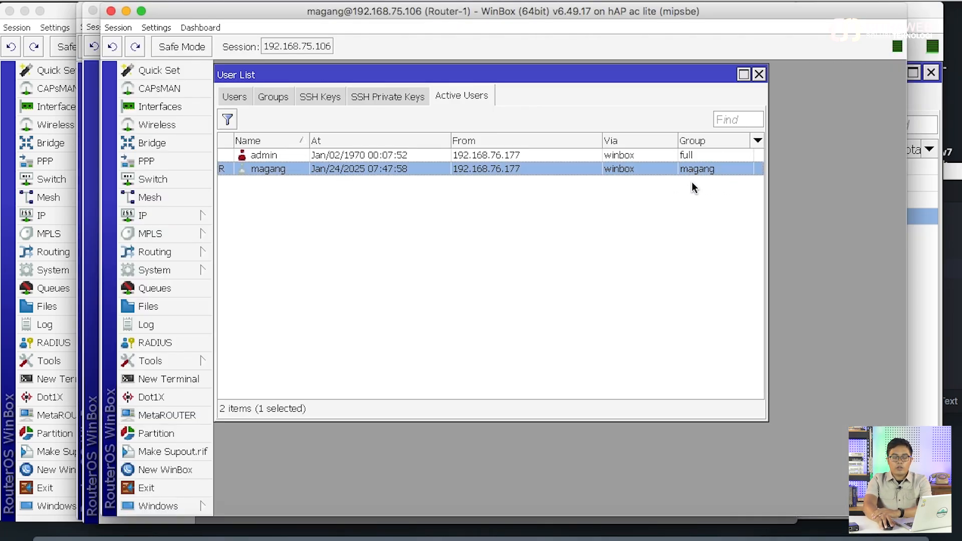
left_click(235, 96)
left_click(273, 96)
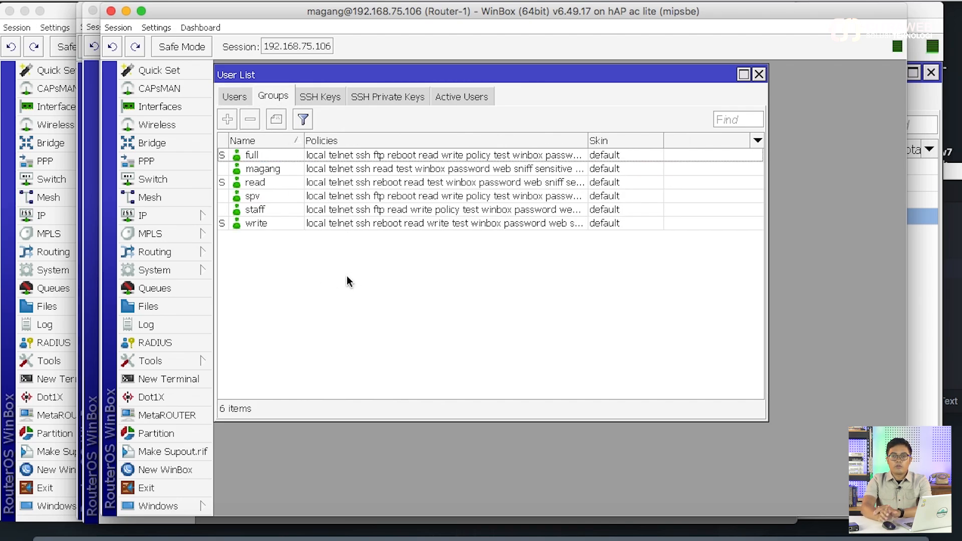
left_click(461, 97)
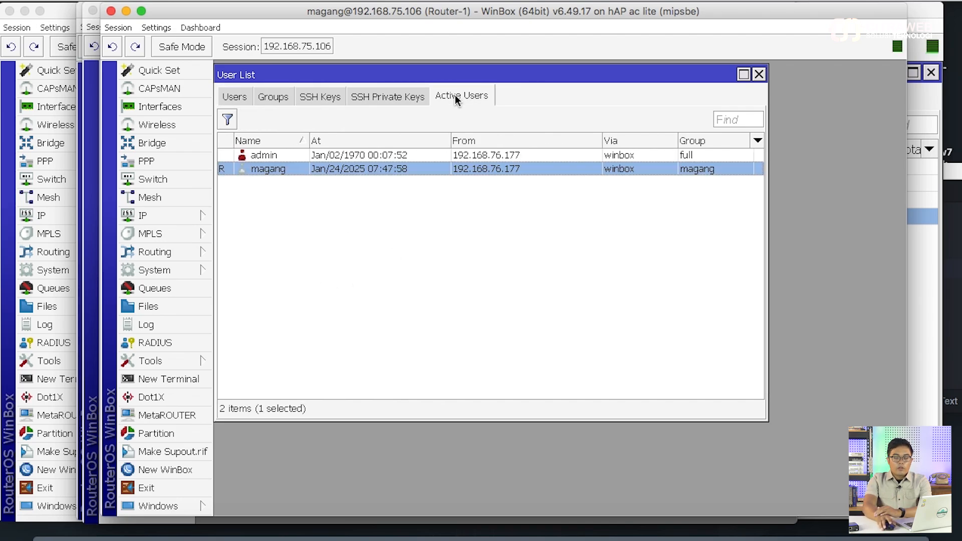